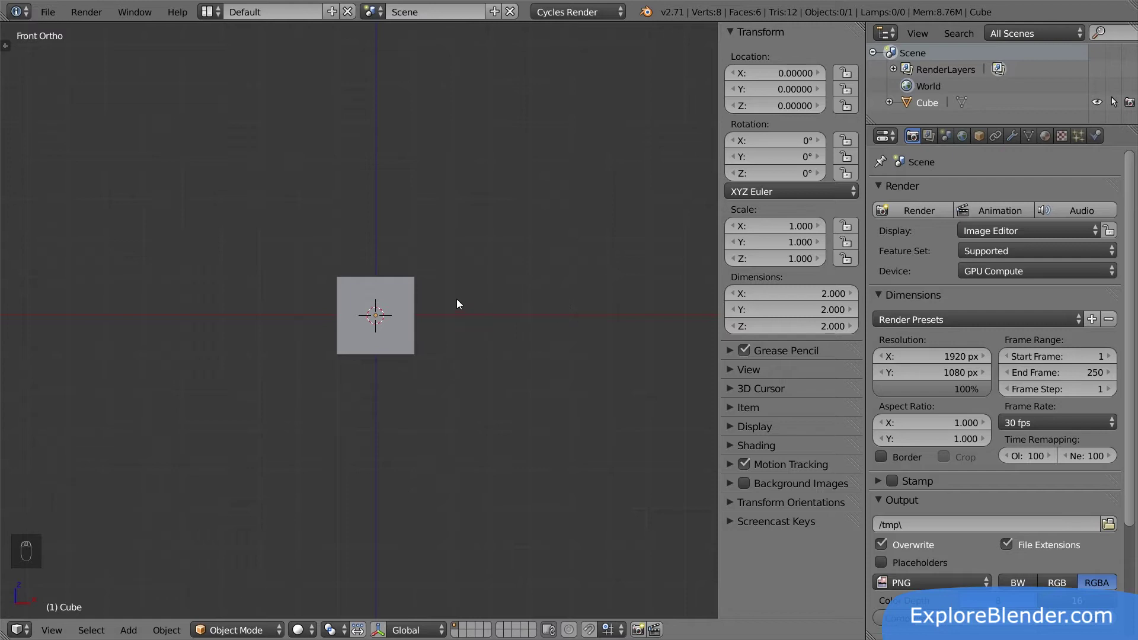
Step: Select the cube and give it a Limit Location object constraint
right_click(407, 295)
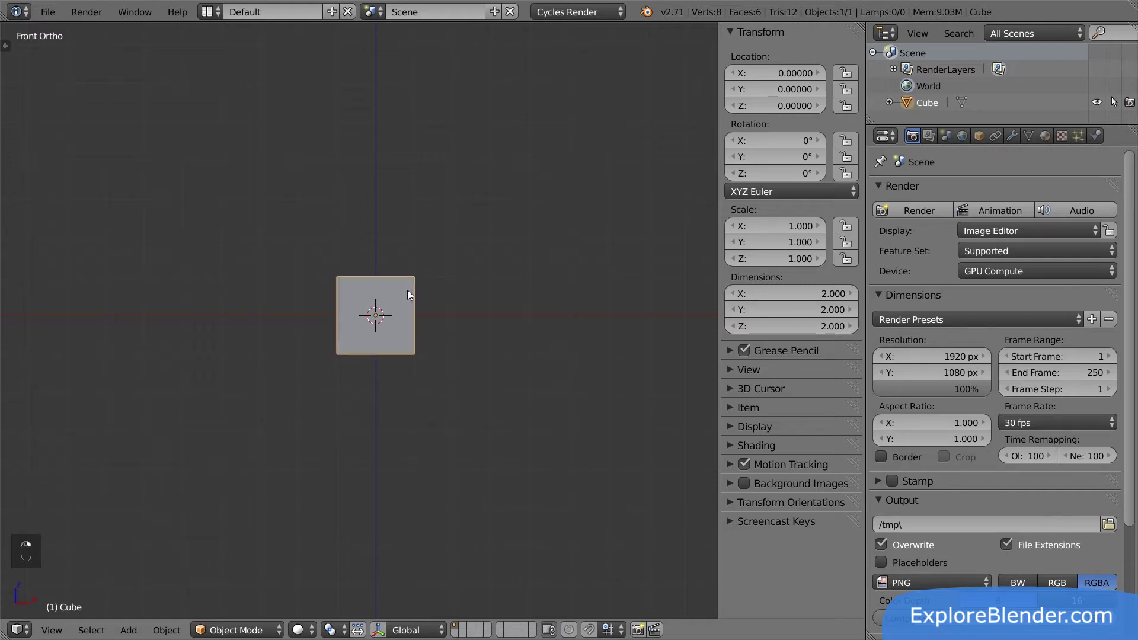
left_click(995, 136)
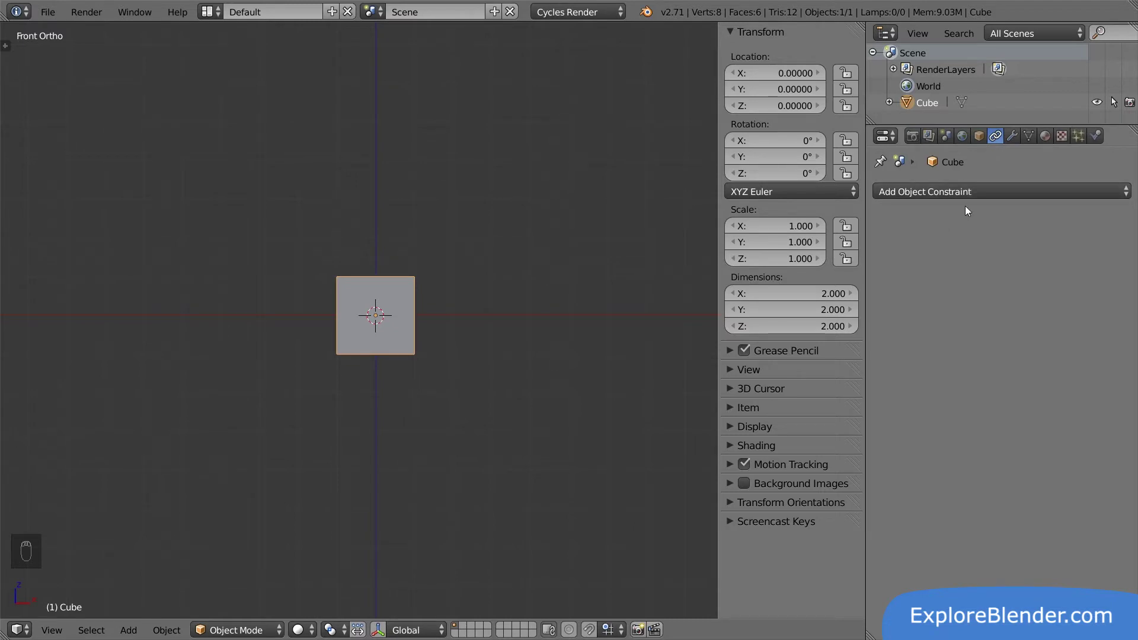
left_click(979, 199)
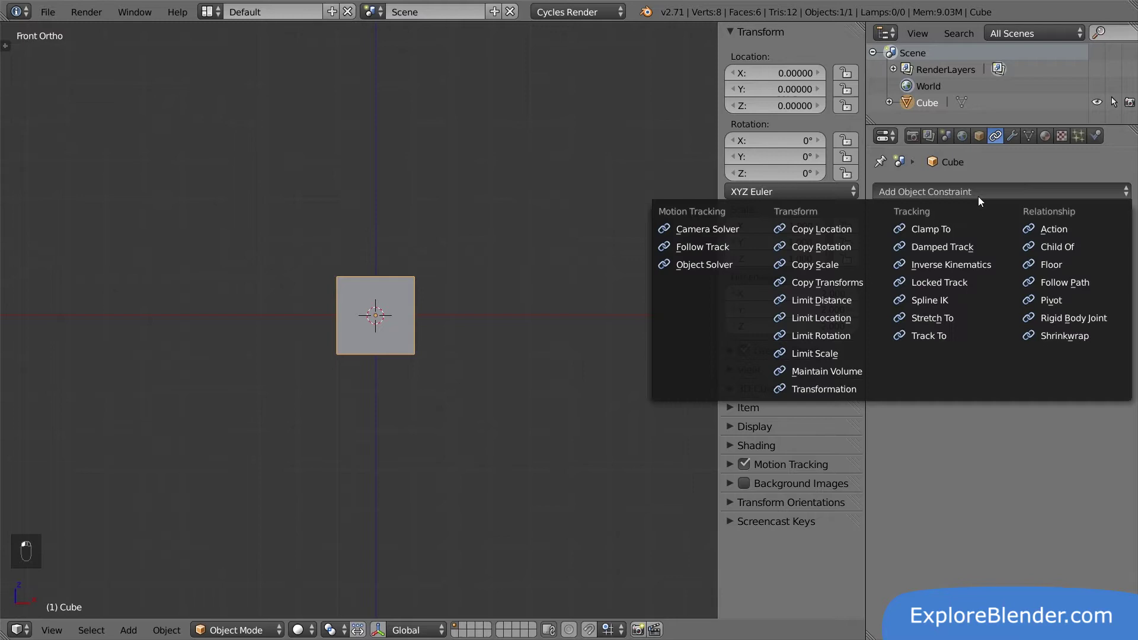
left_click(824, 319)
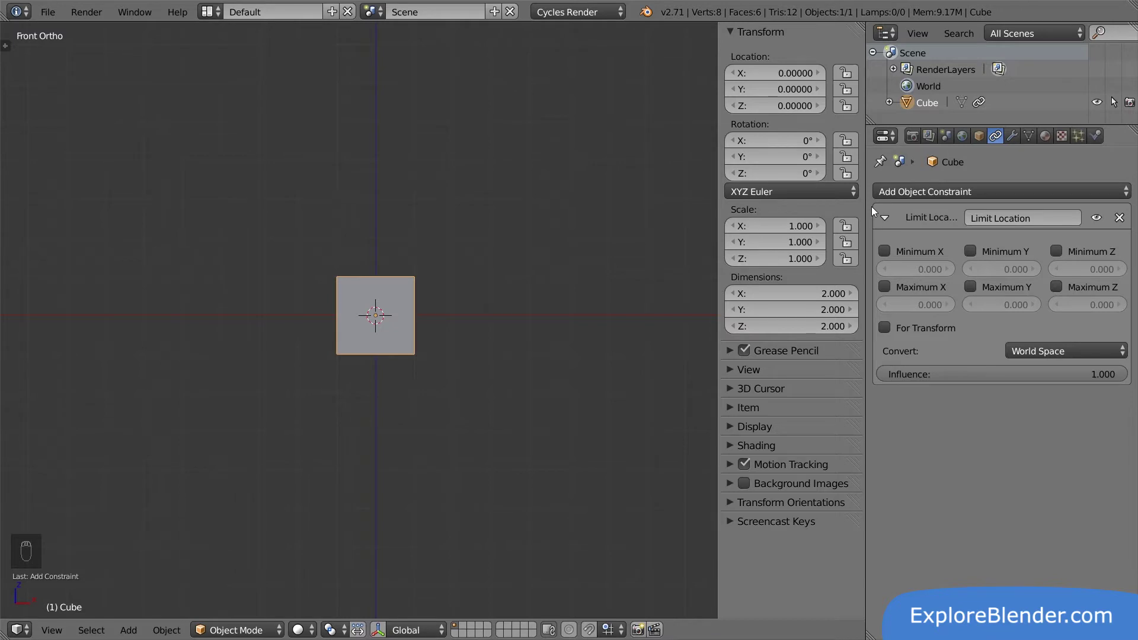
Step: Enable the constraint's Minimum X and Maximum X limits, test-moving the cube before and after
key("g")
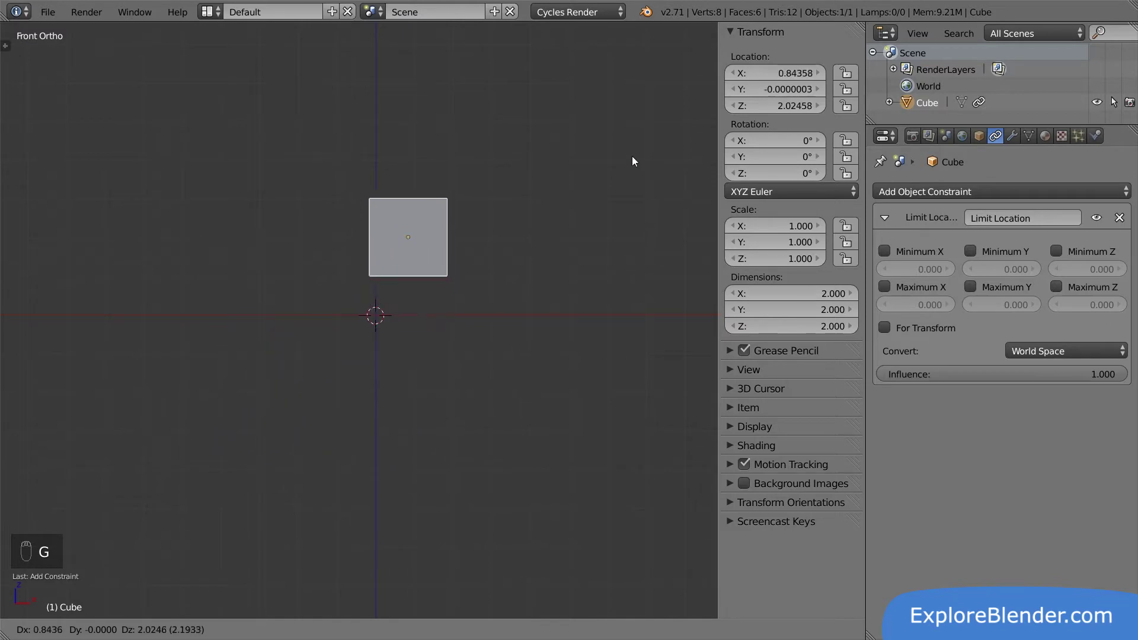
right_click(624, 273)
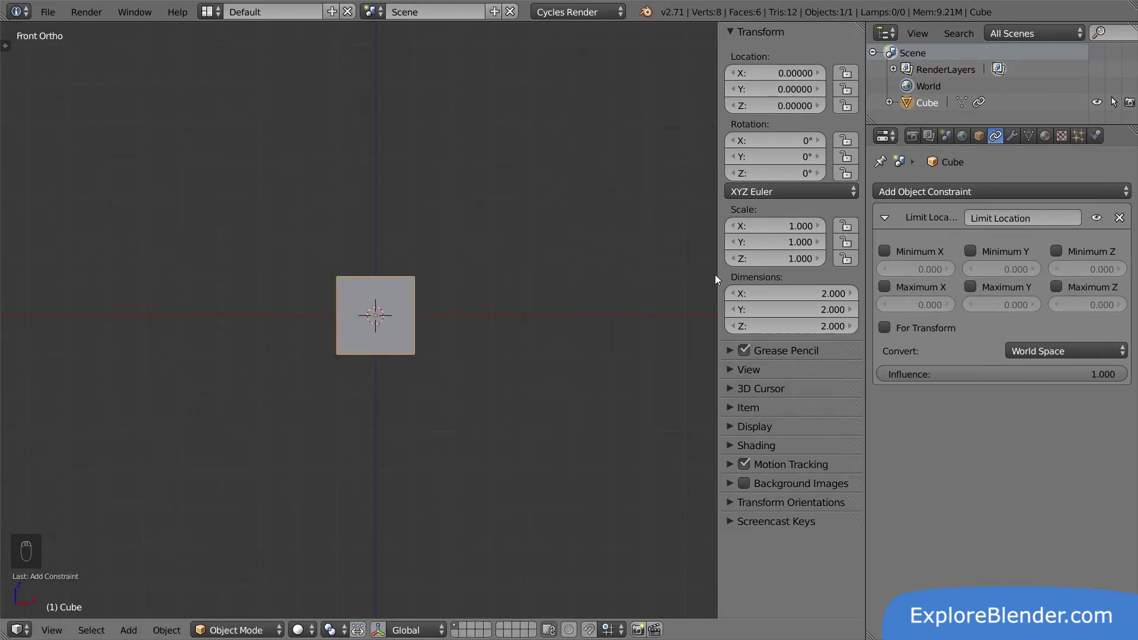
left_click(885, 251)
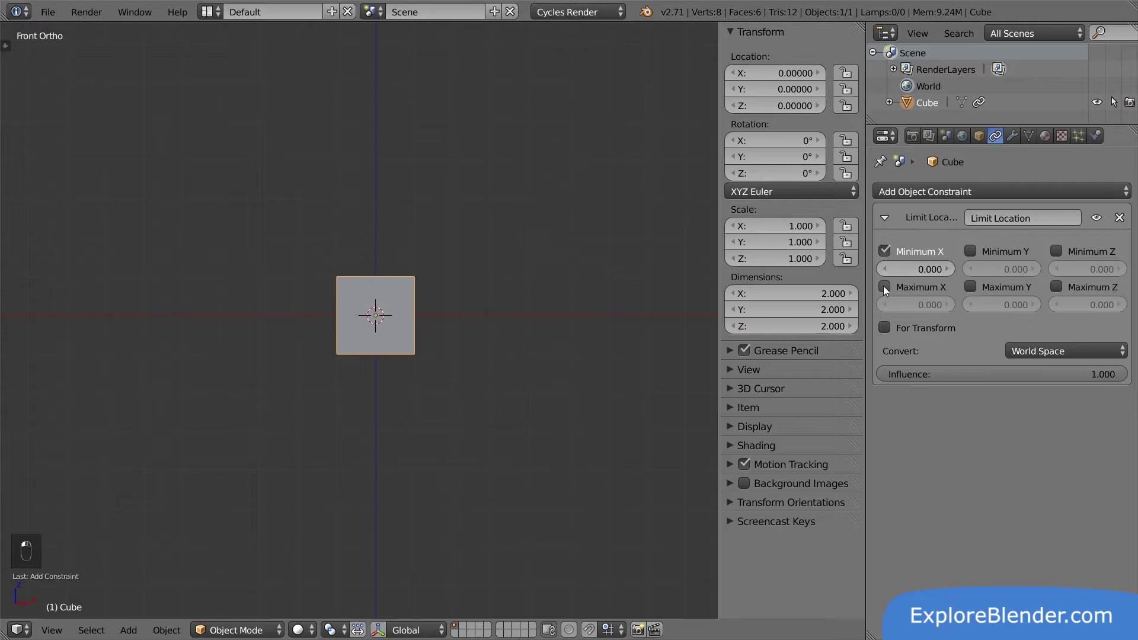
left_click(885, 286)
key("g")
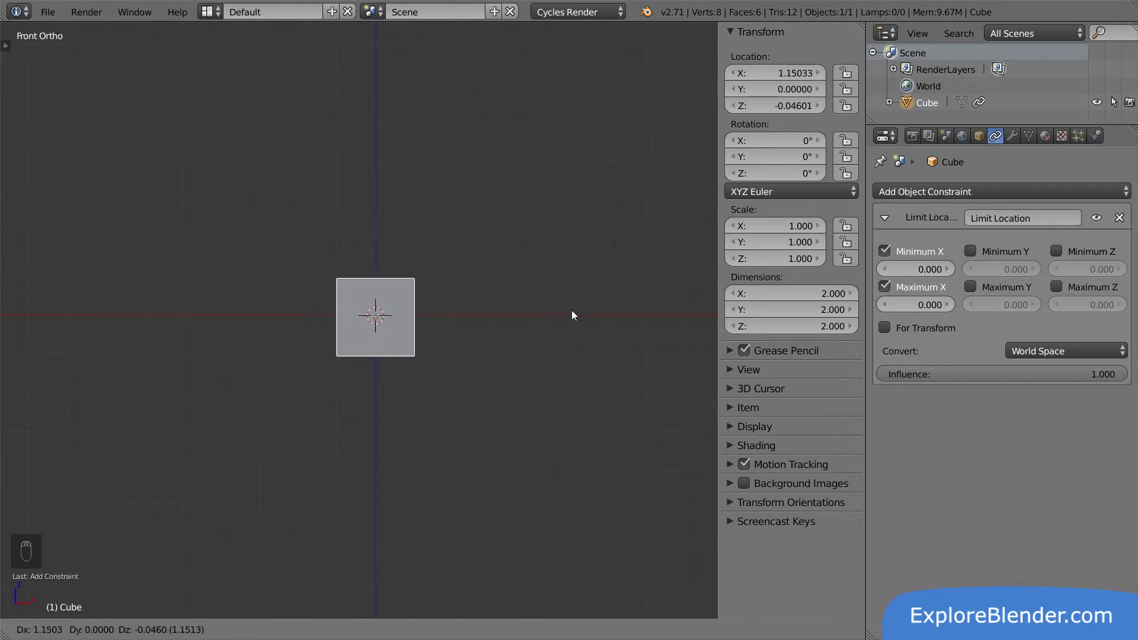
key("Escape")
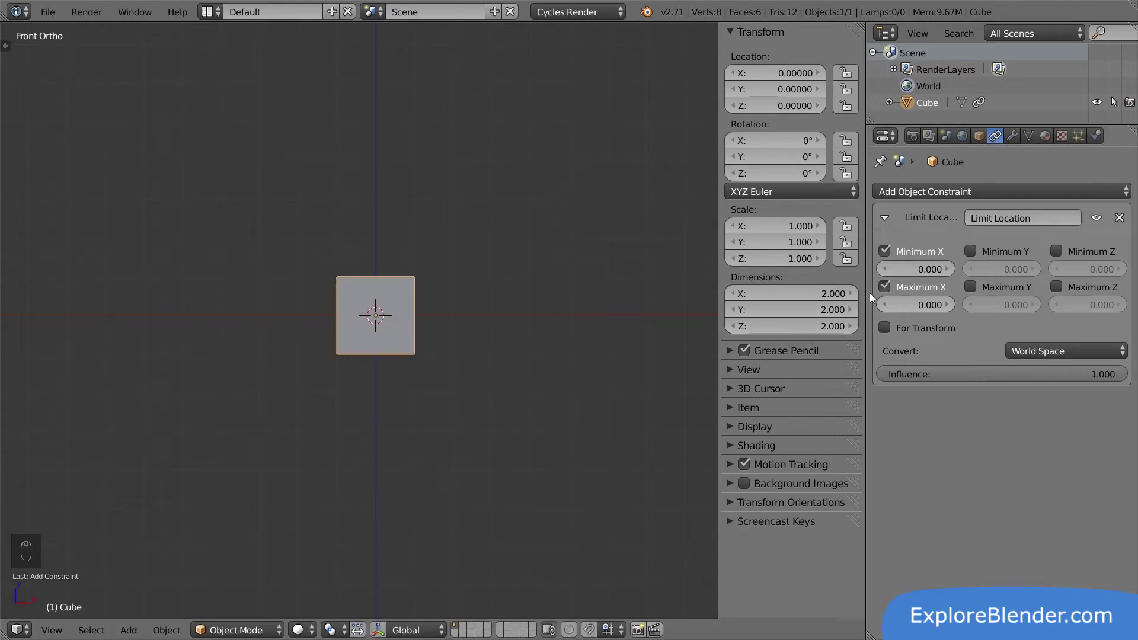
Step: Set Maximum X to 5 and grab the cube to test the 0–5 range
left_click(916, 305)
type("5")
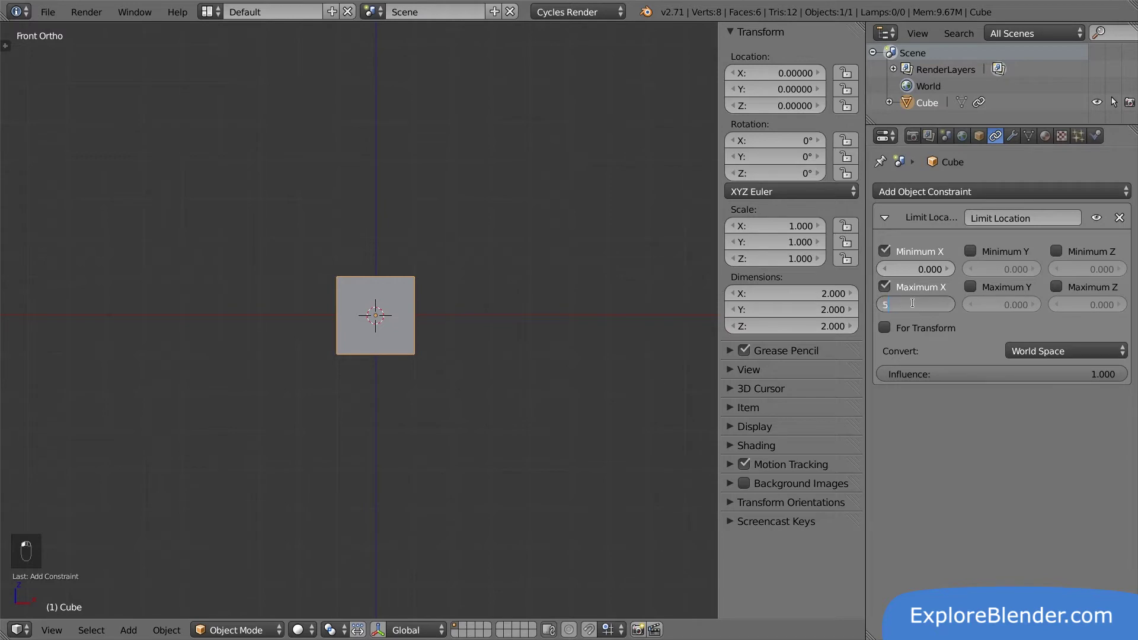
key("Return")
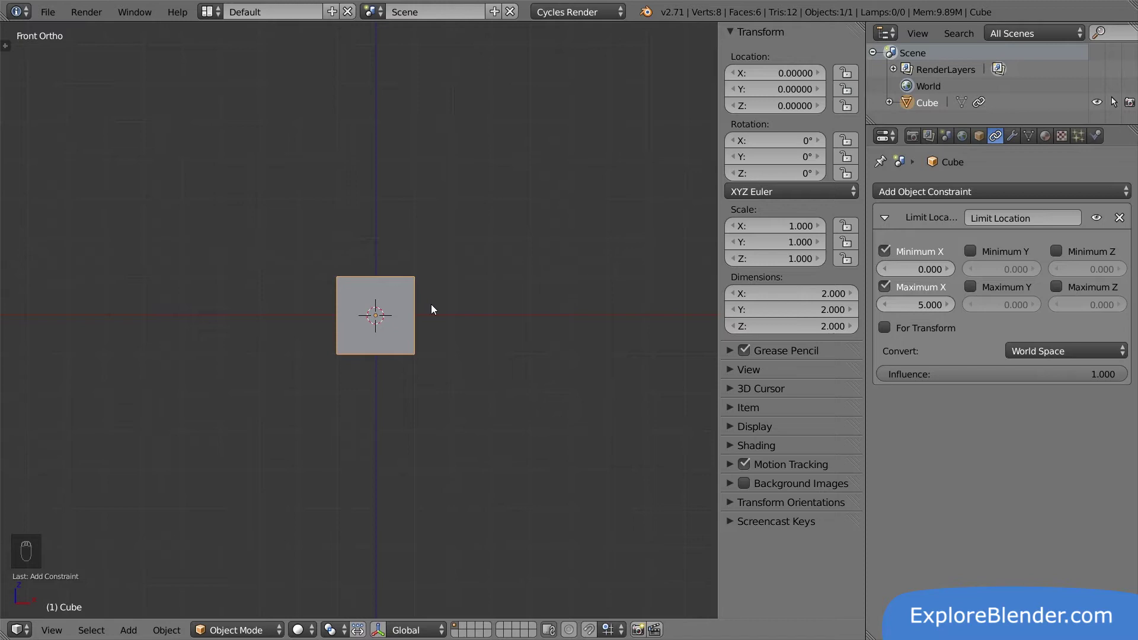
key("g")
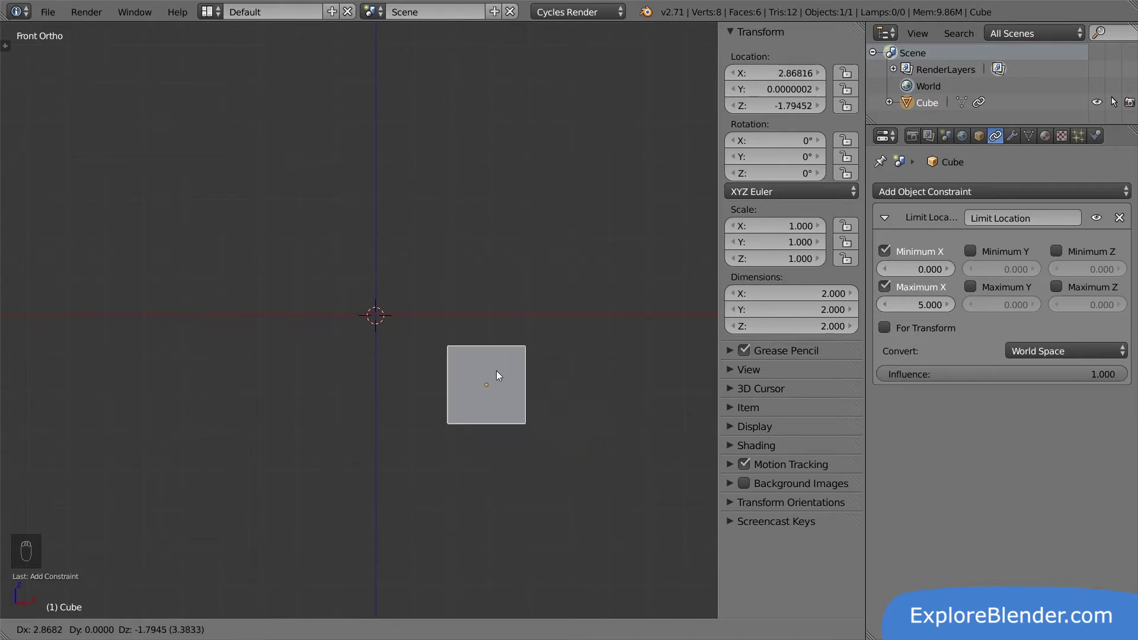
Step: Reset Maximum X to 0, enable Min/Max Y and Z limits, and test that the cube stays put
key("Escape")
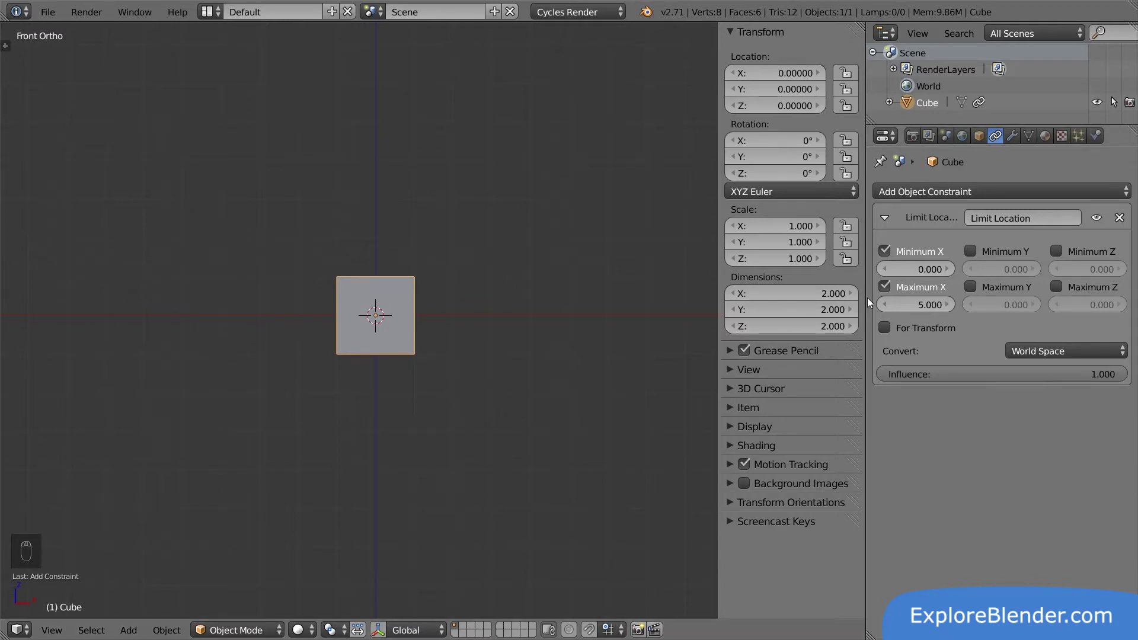
left_click(943, 304)
type("0")
key("Return")
left_click(971, 251)
left_click(970, 287)
left_click(1055, 251)
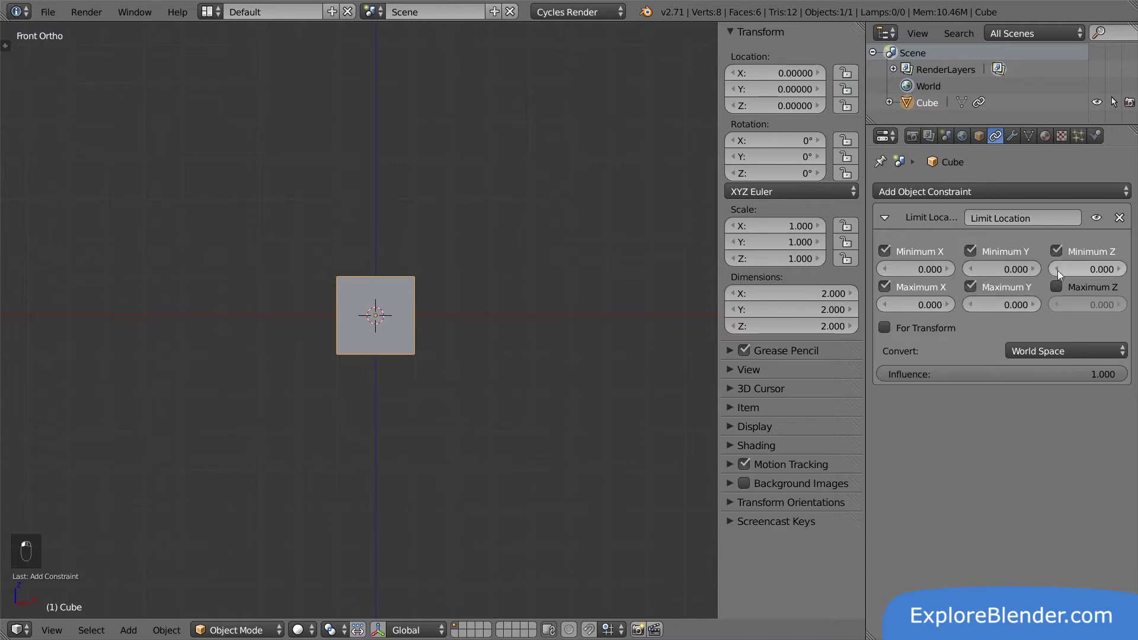
left_click(1056, 287)
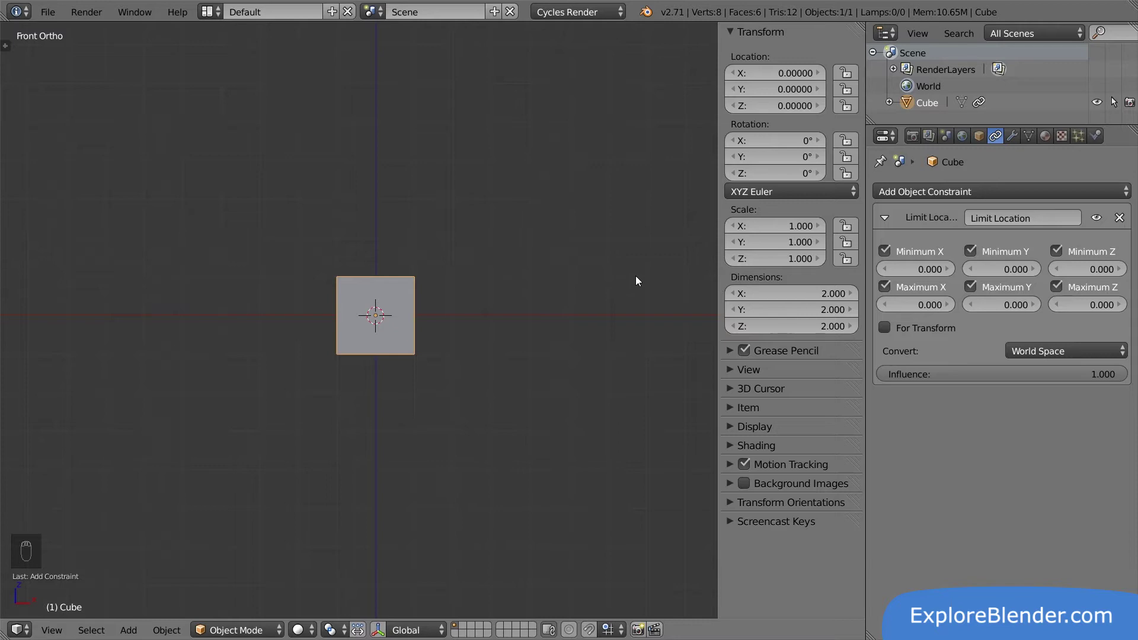
key("g")
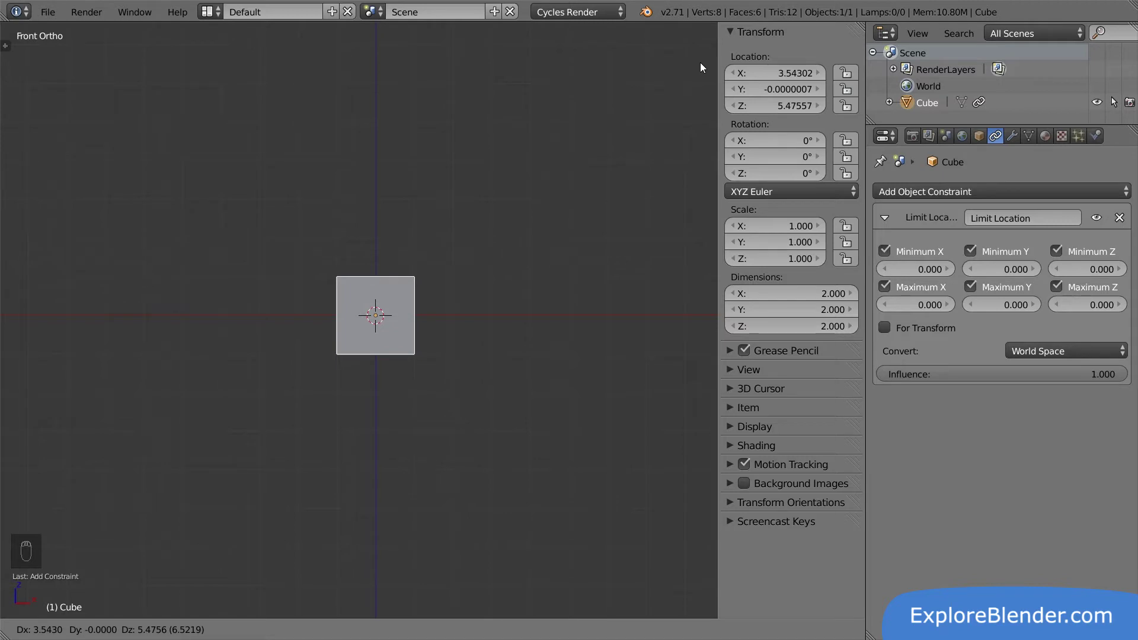
Step: Confirm the cube's move and disable the Limit Location constraint, revealing the cube at X 2.147, Z 5
left_click(646, 82)
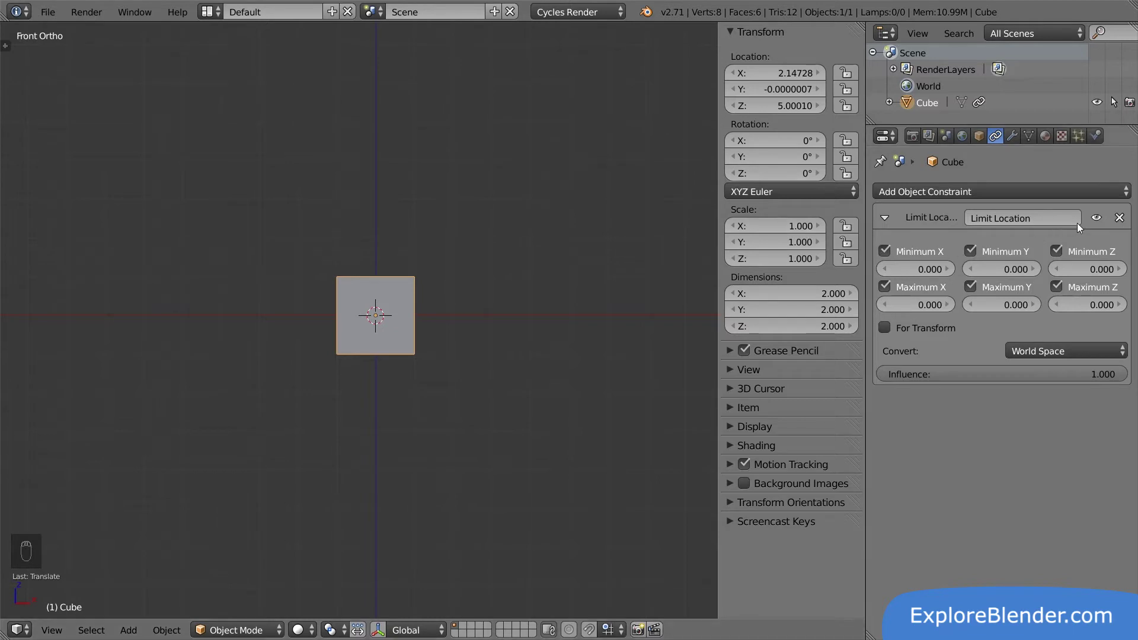
left_click(1096, 218)
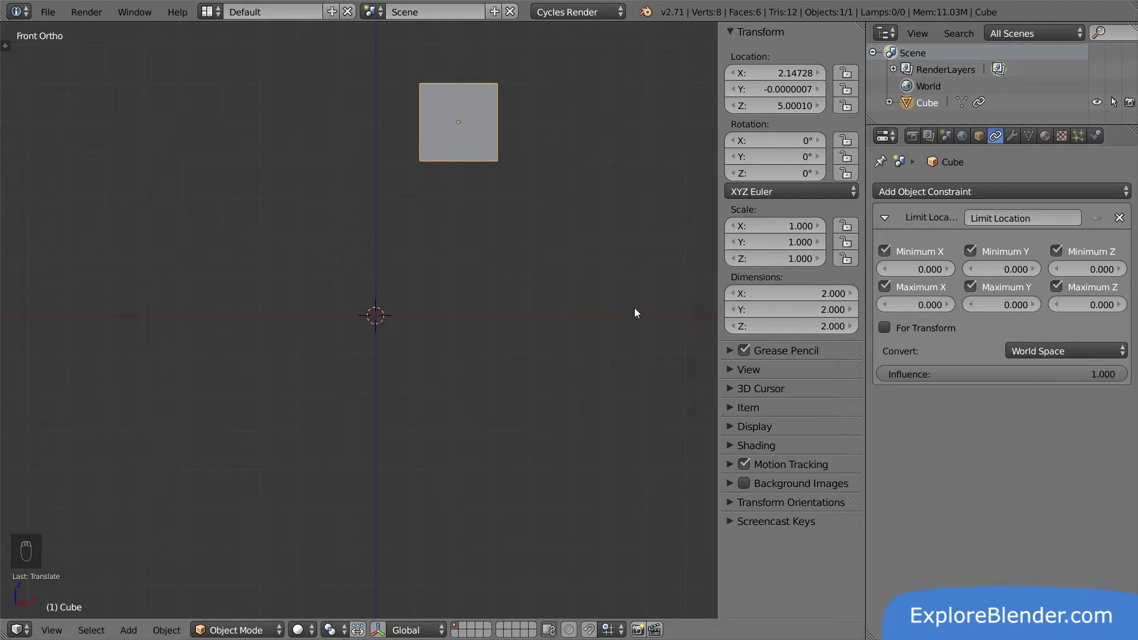
Step: Clear the cube's location, re-enable the constraint with For Transform on, and test a move
key("alt+g")
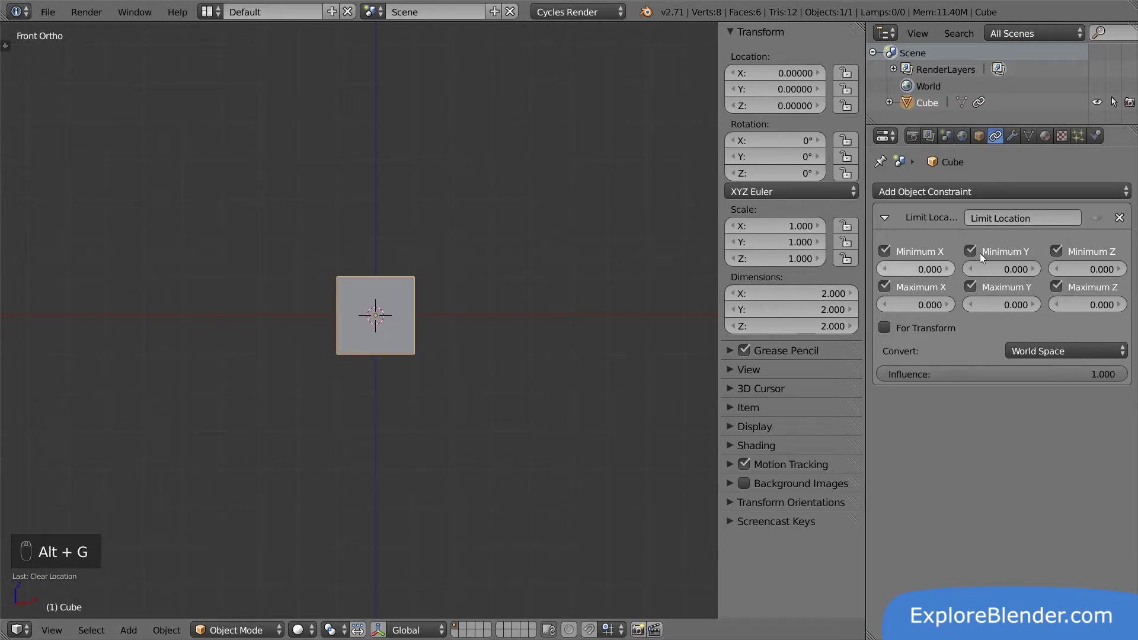
left_click(1097, 218)
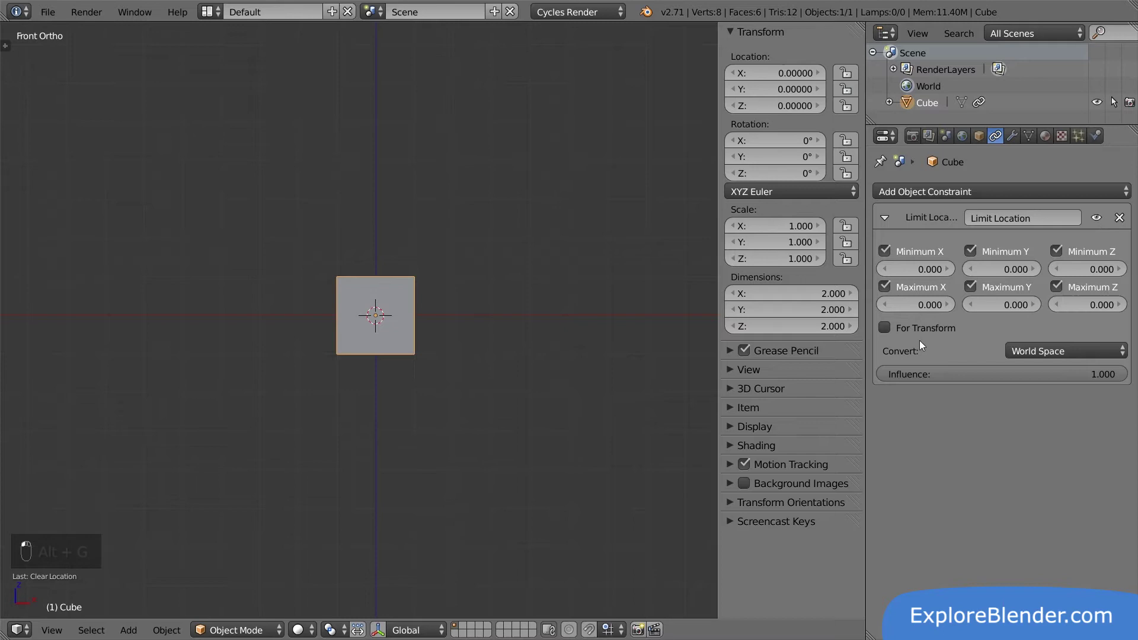
left_click(886, 327)
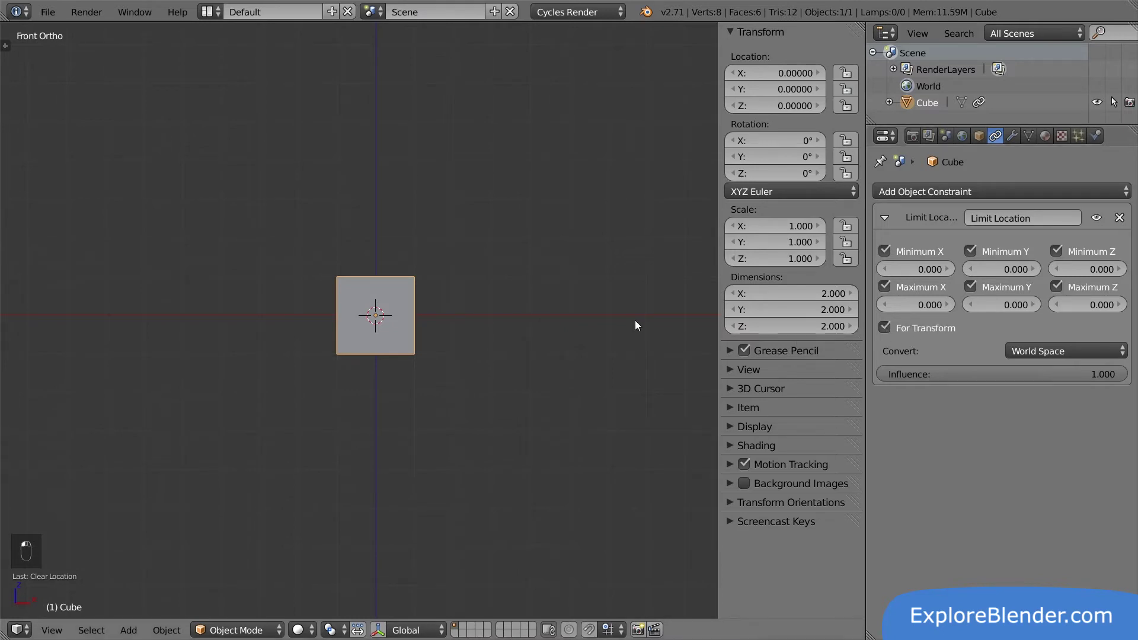
key("g")
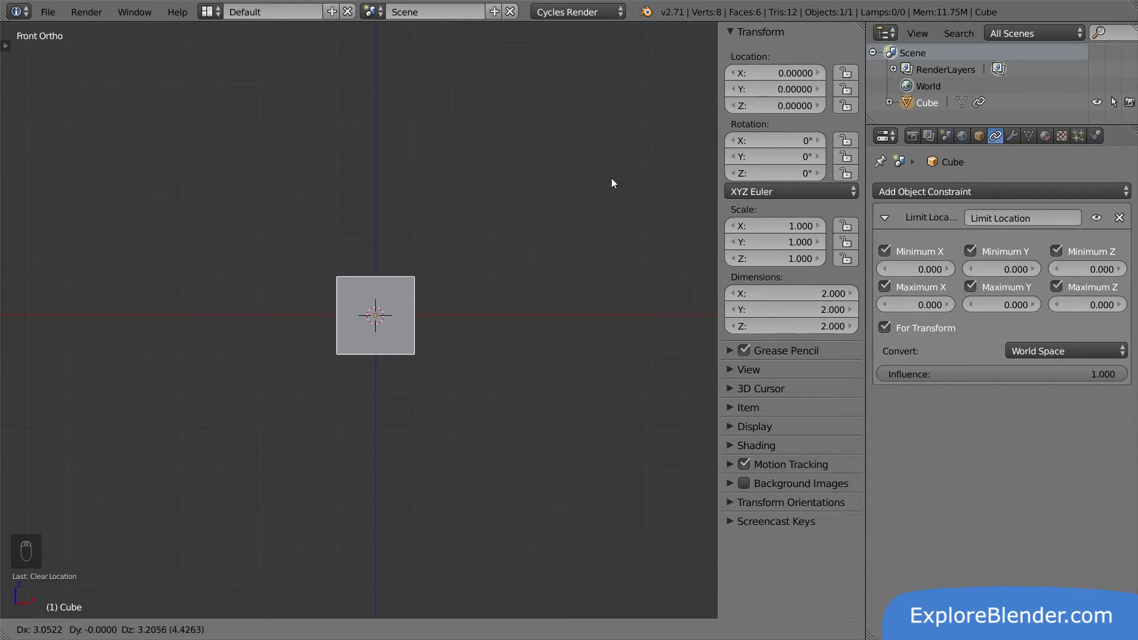
right_click(490, 229)
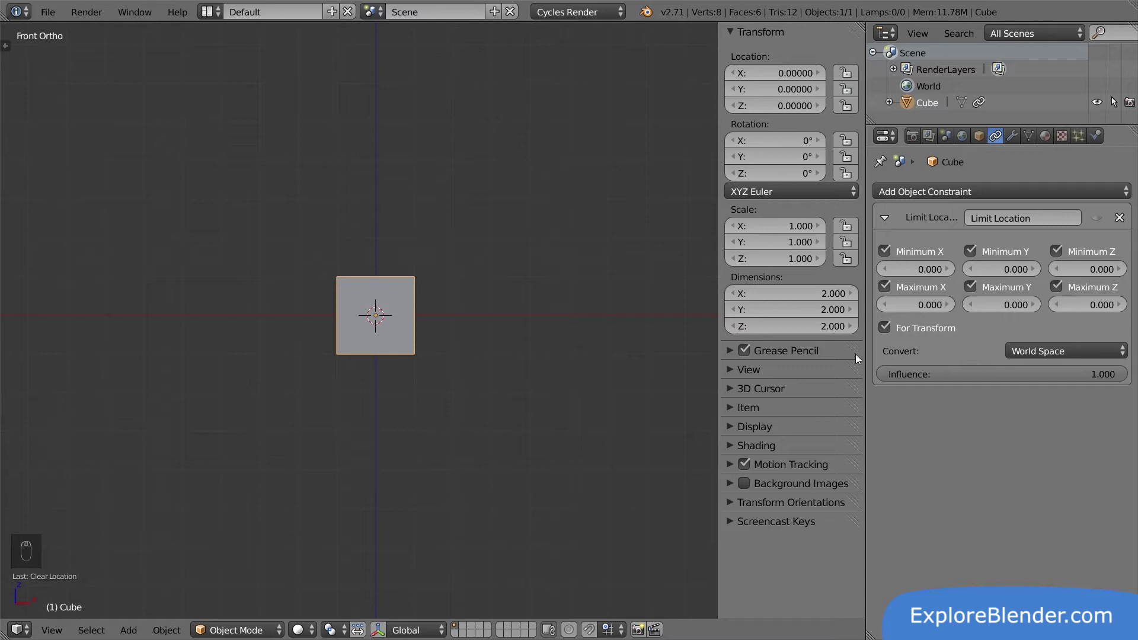
Step: Add a UV sphere and move it to X -4
key("shift+a")
mouse_move(496, 285)
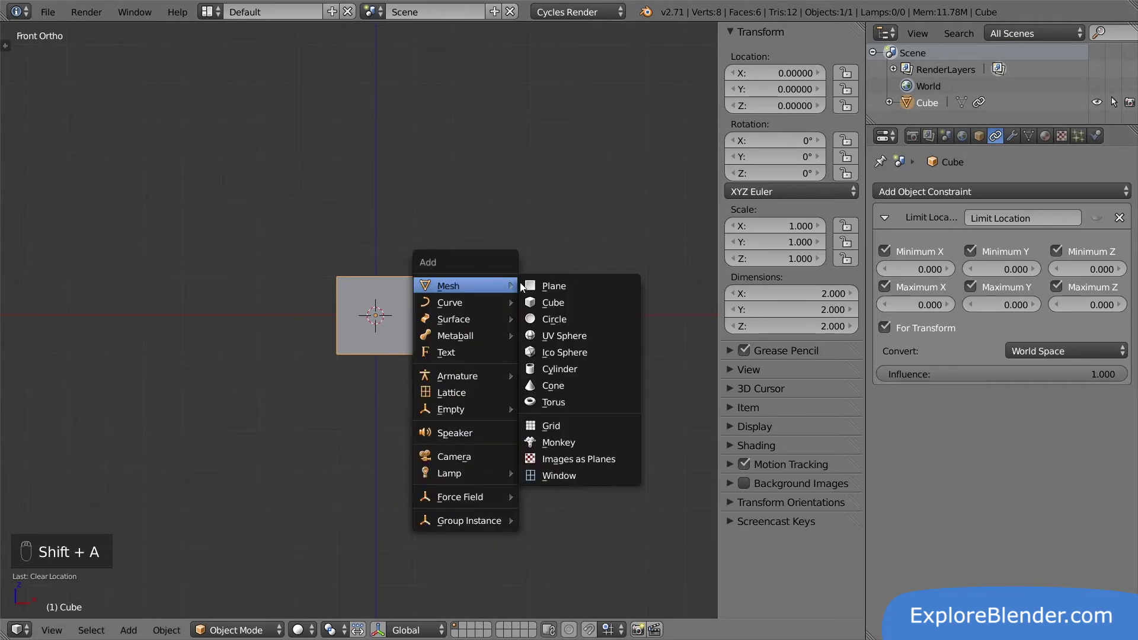
left_click(572, 333)
key("g")
key("minus")
key("4")
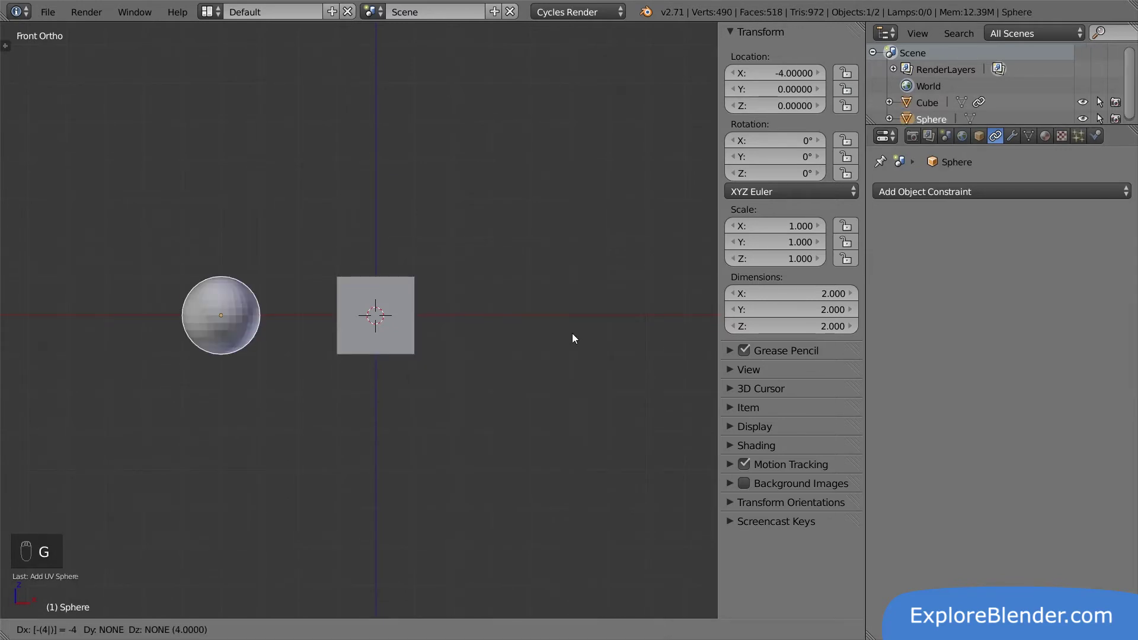
left_click(571, 333)
Step: Parent the cube to the sphere with Ctrl+P
right_click(401, 300)
right_click(243, 312, "shift")
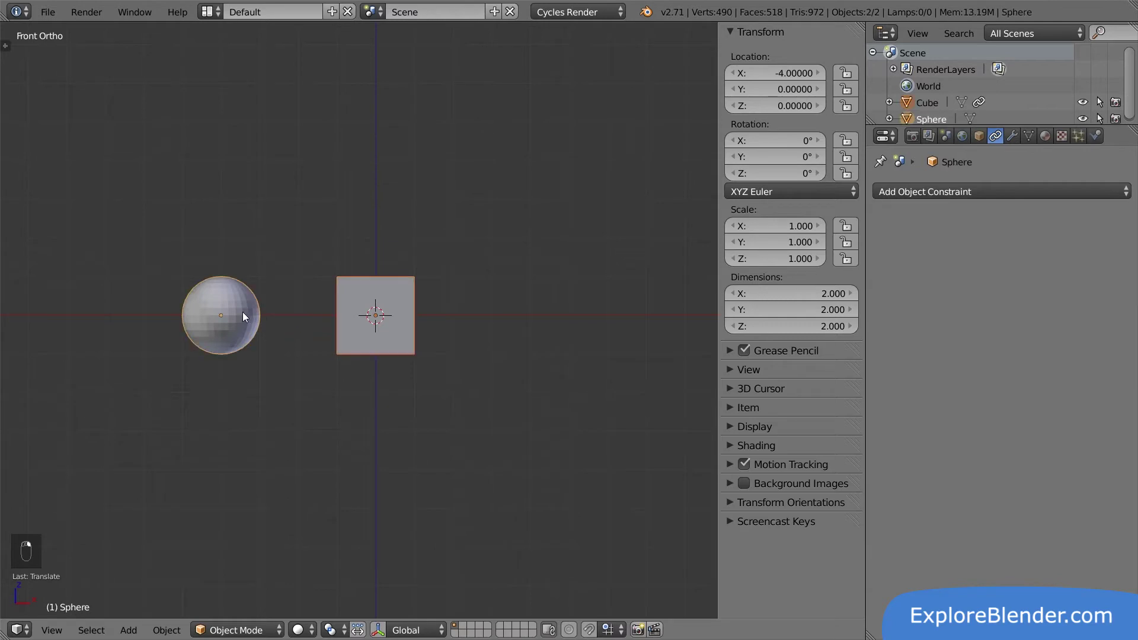
key("ctrl+p")
left_click(243, 312)
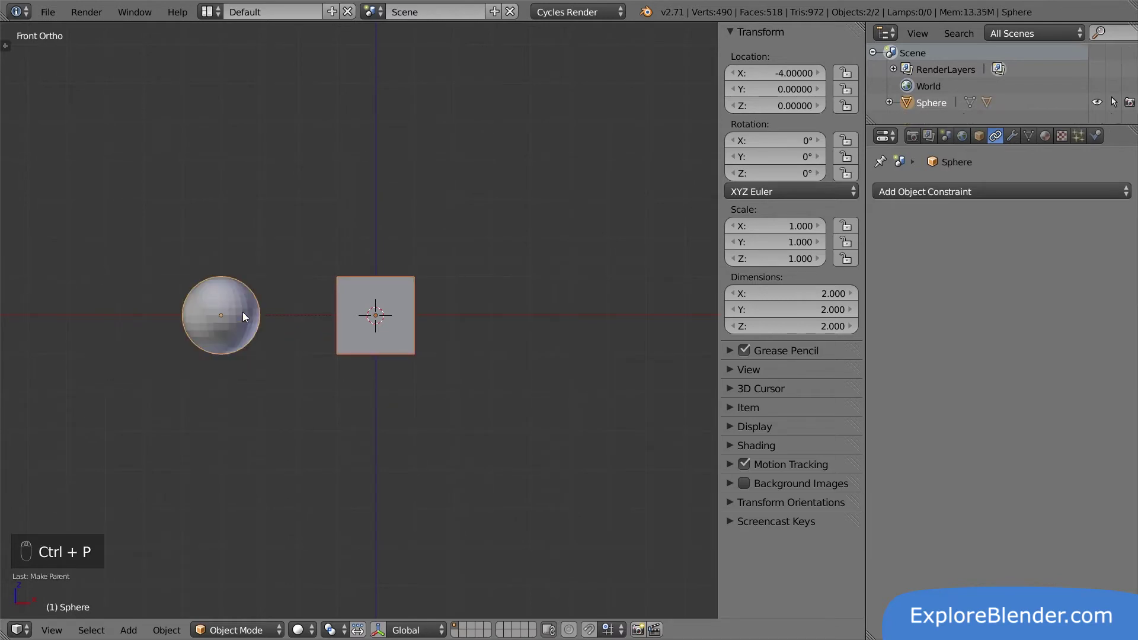
Step: Test-move the sphere and the cube, then check the constraint's Convert space is World Space
right_click(243, 311)
key("g")
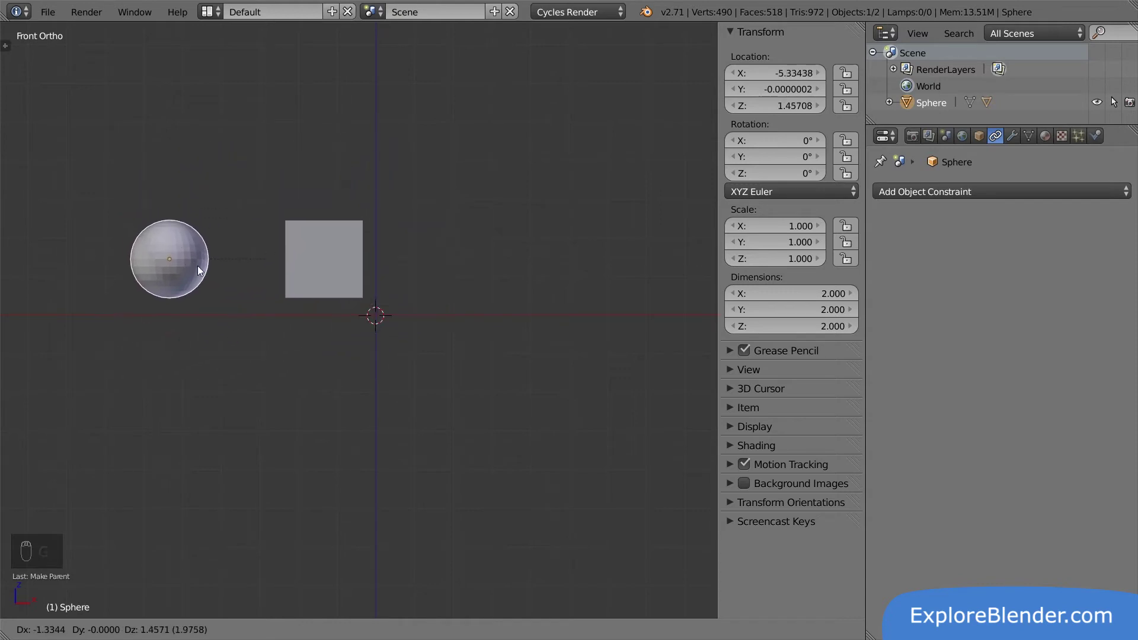
right_click(219, 307)
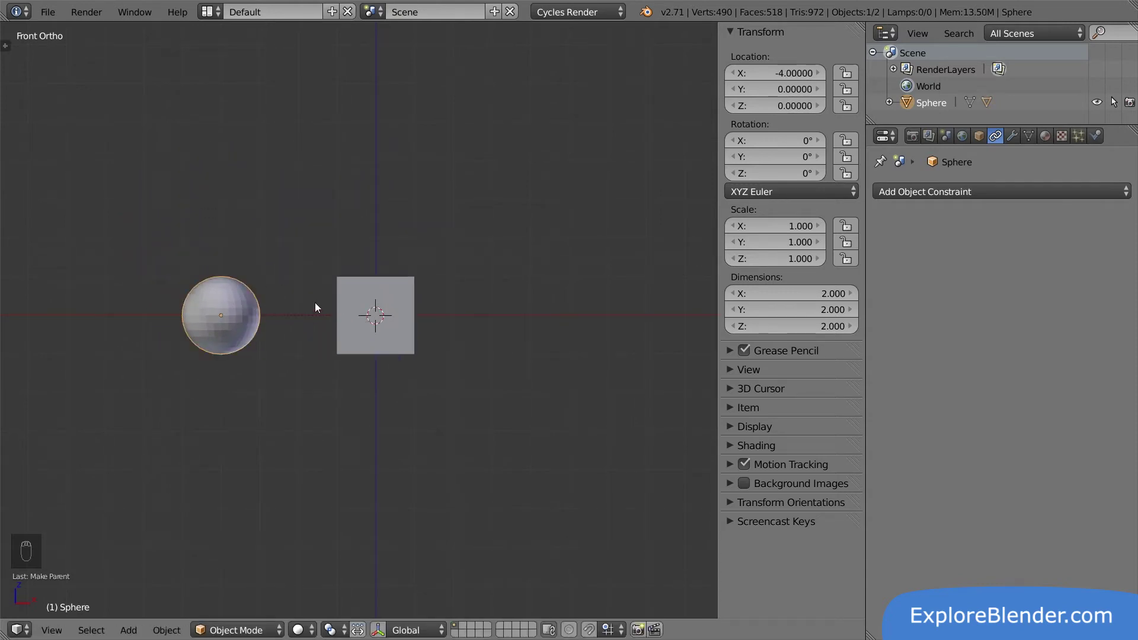
right_click(375, 296)
key("g")
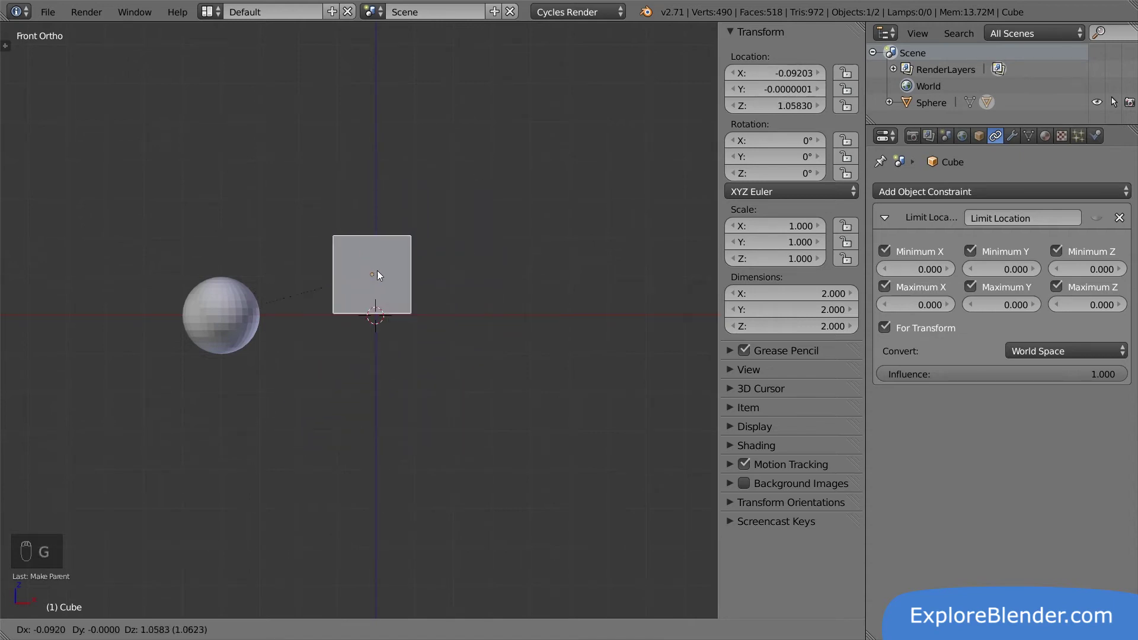
right_click(381, 284)
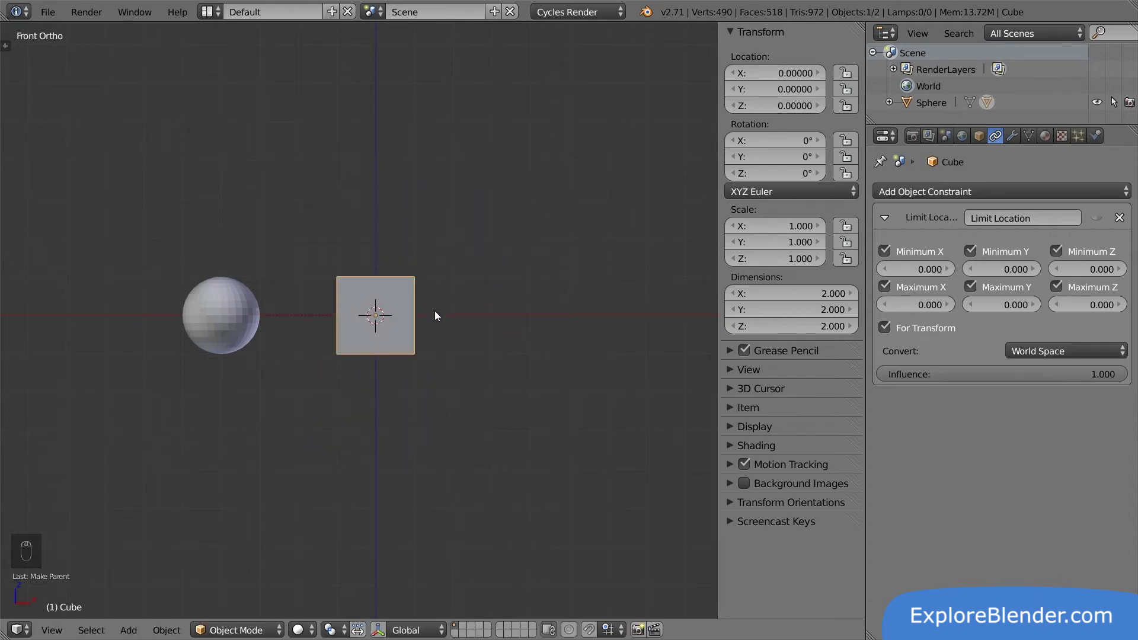
left_click(1015, 351)
Step: Move the sphere up 2 on Z and 3 along X
right_click(233, 315)
key("g")
key("z")
key("2")
key("Return")
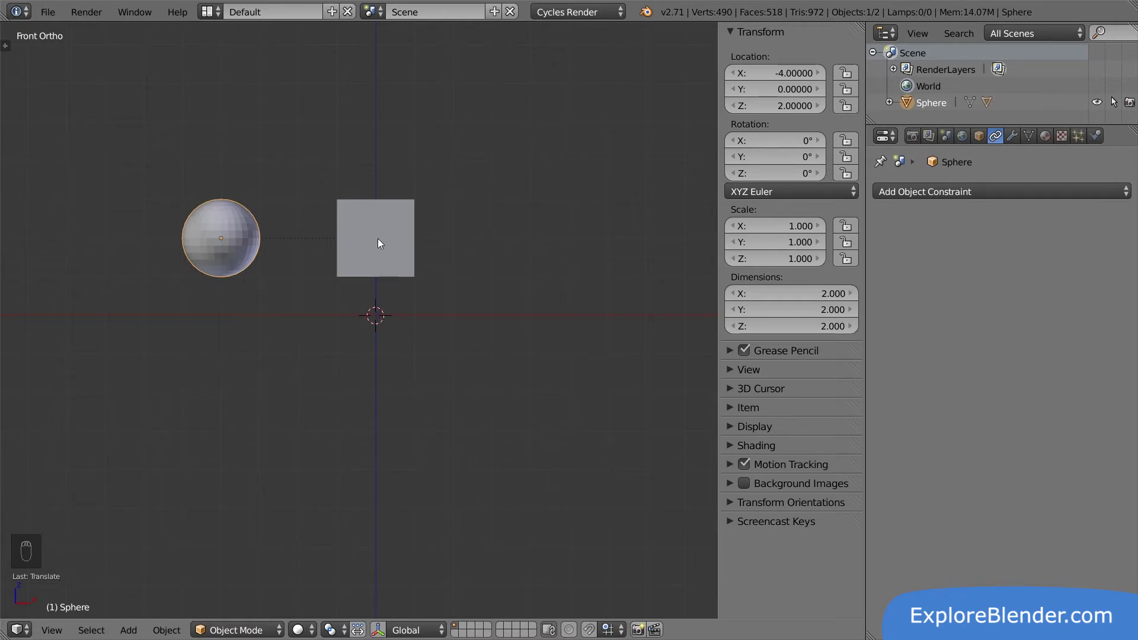
key("g")
key("x")
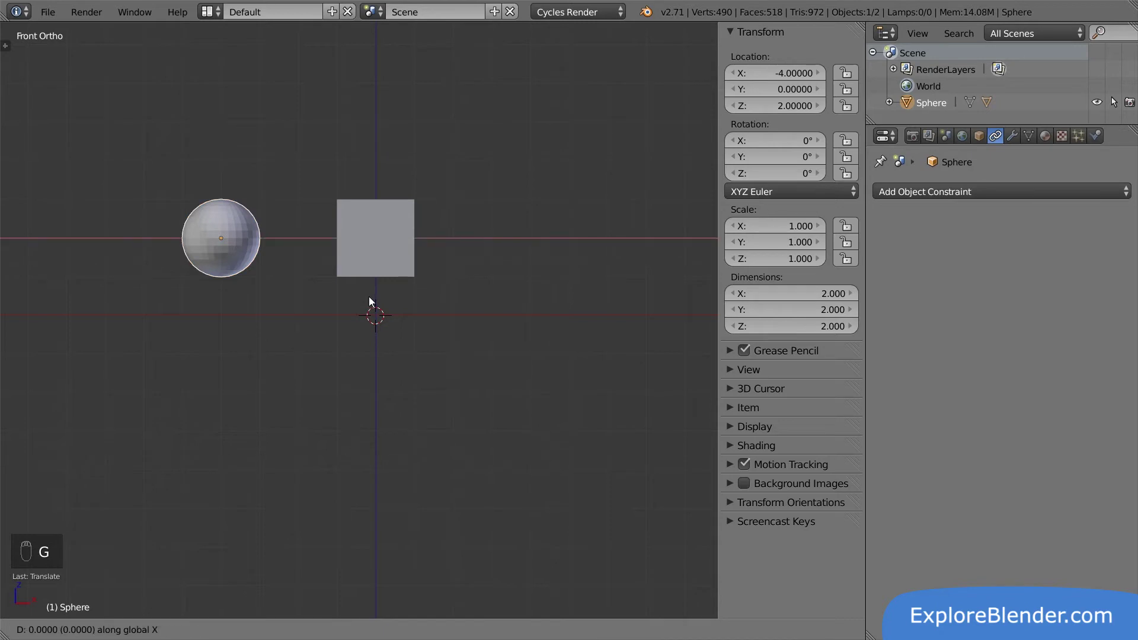
key("3")
key("Return")
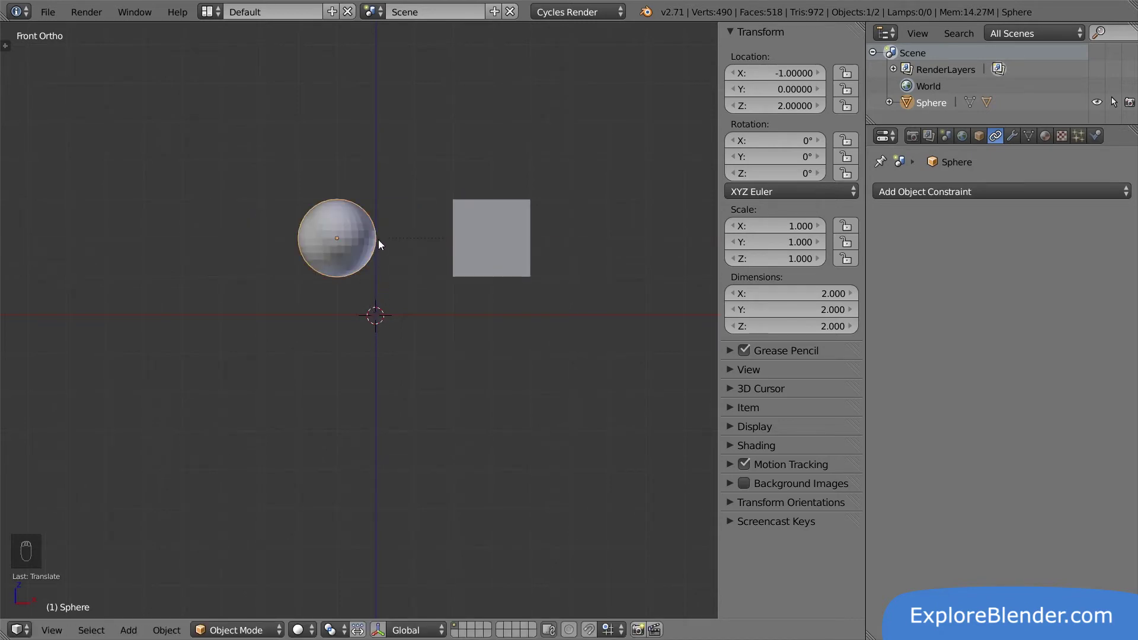
Step: Select the cube and try moving it, confirming it stays at location 0, 0, 0
right_click(492, 239)
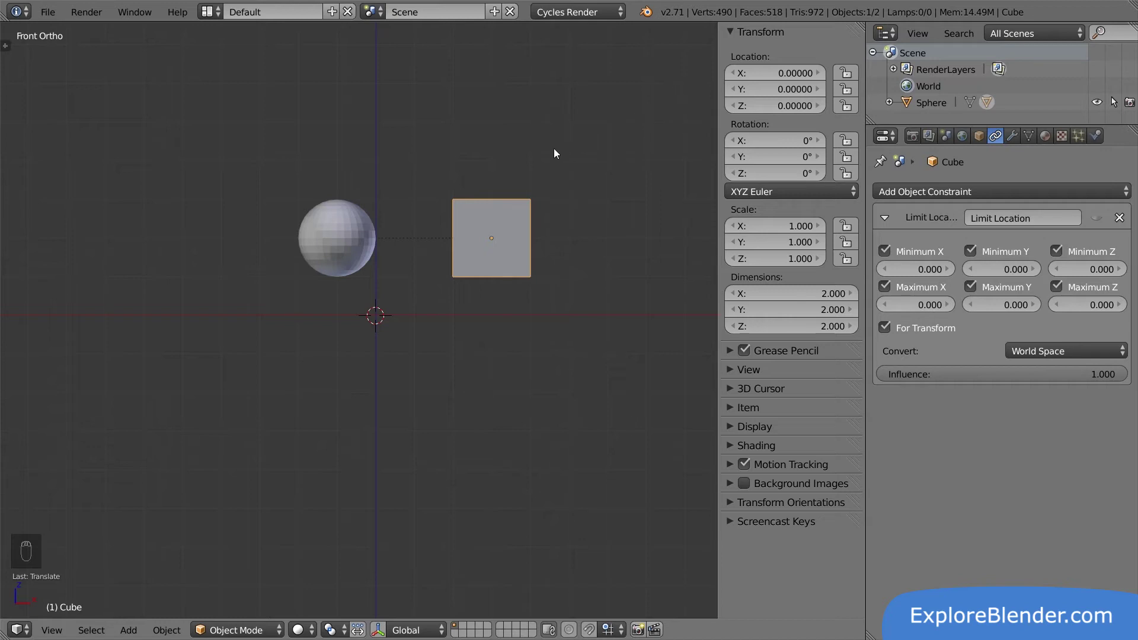
key("g")
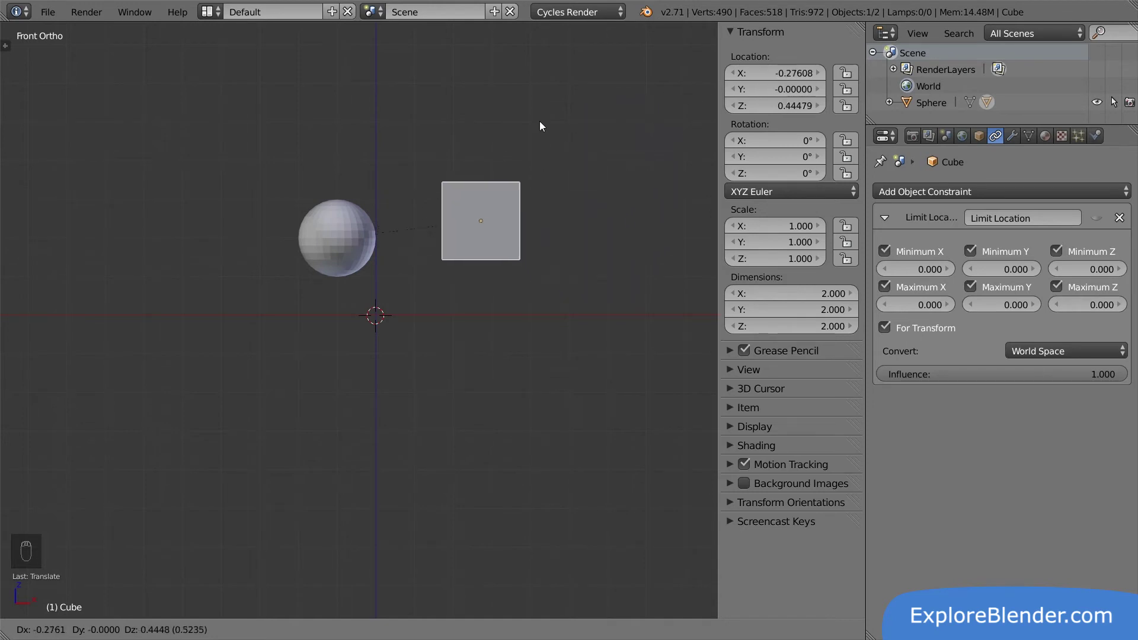
left_click(542, 90)
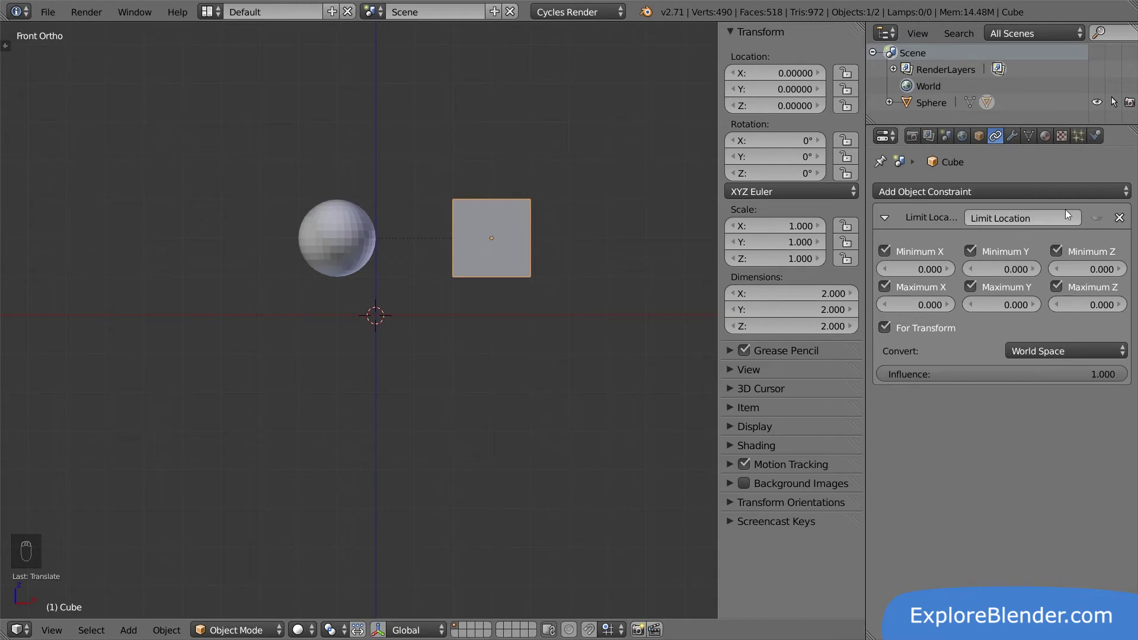
Step: Re-enable the Limit Location constraint and test-grab the sphere and the cube
left_click(1094, 215)
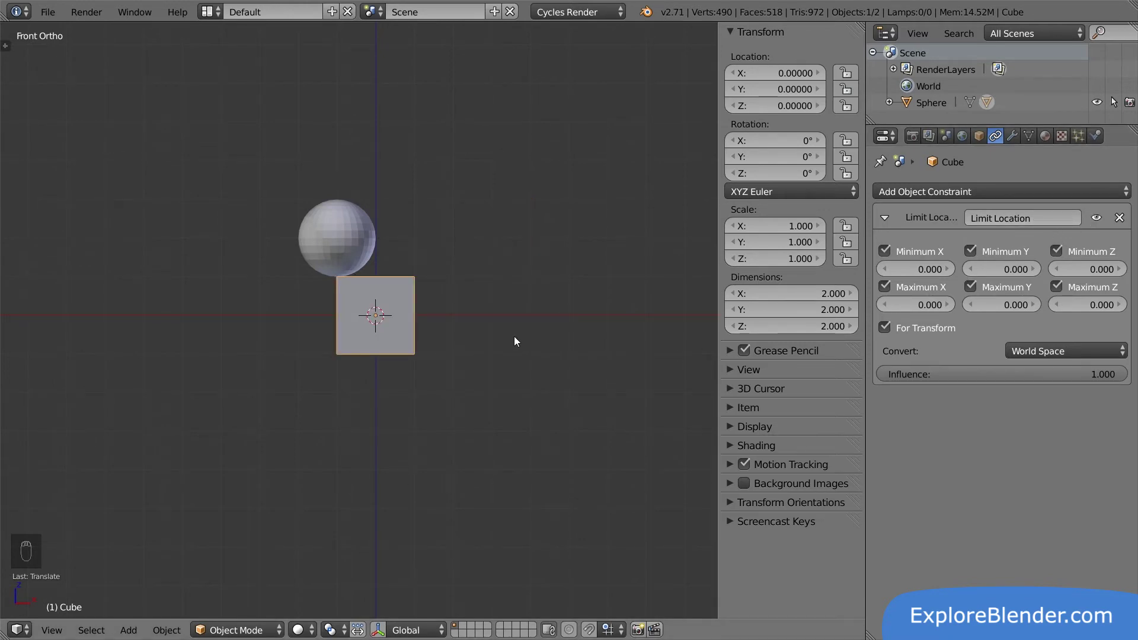
right_click(358, 245)
key("g")
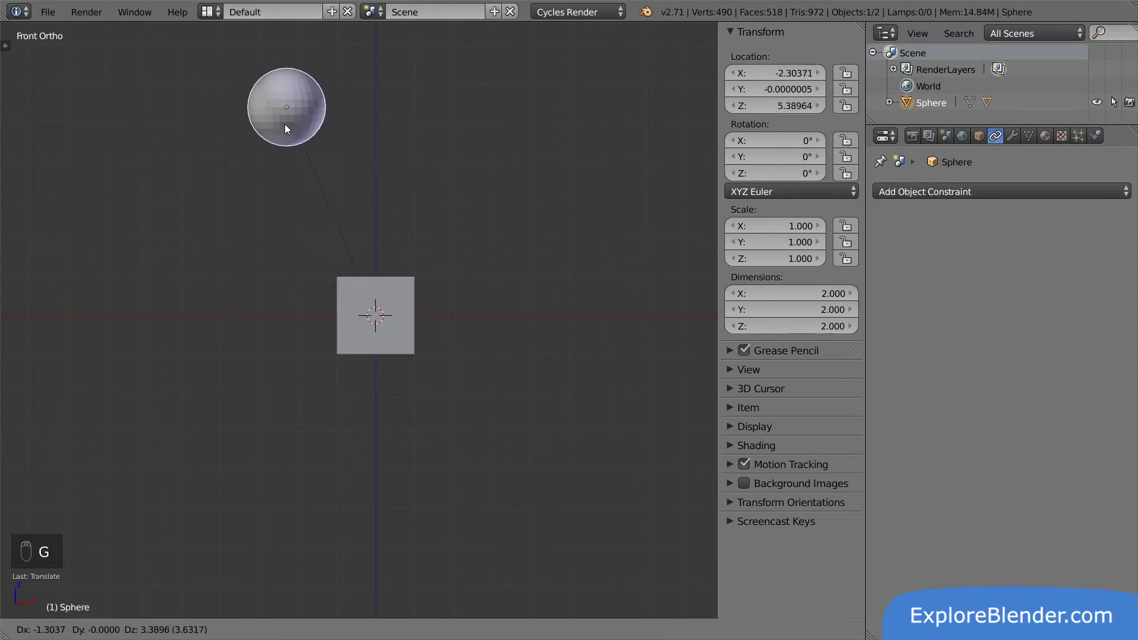
right_click(306, 232)
right_click(376, 308)
key("g")
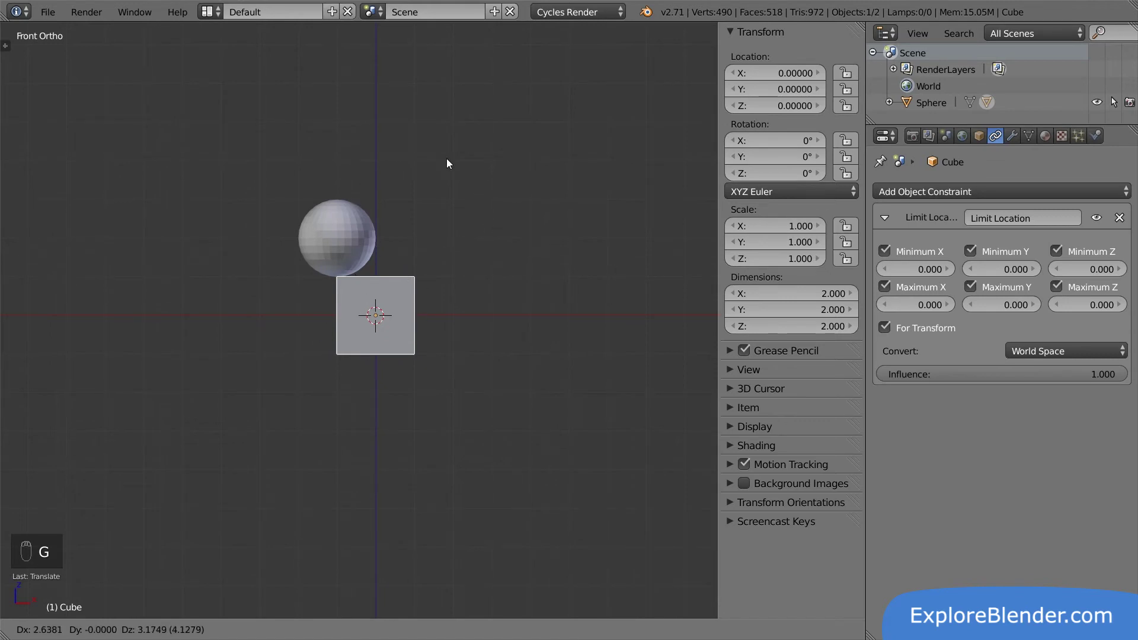
Step: Set the Limit Location constraint's Convert space to Local Space
left_click(423, 344)
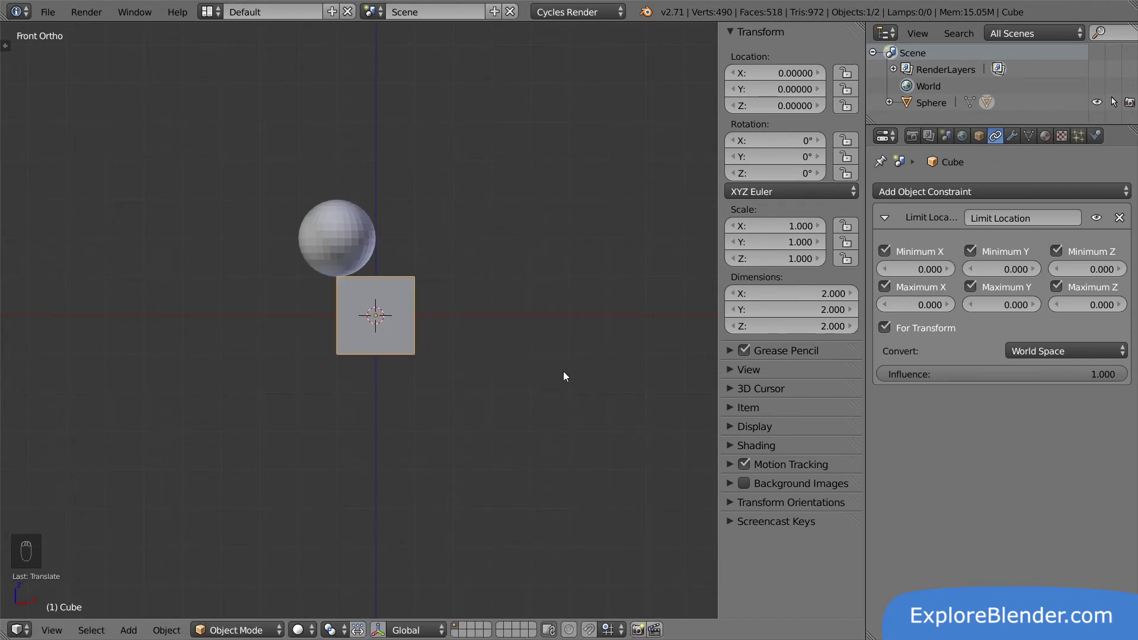
left_click(1014, 352)
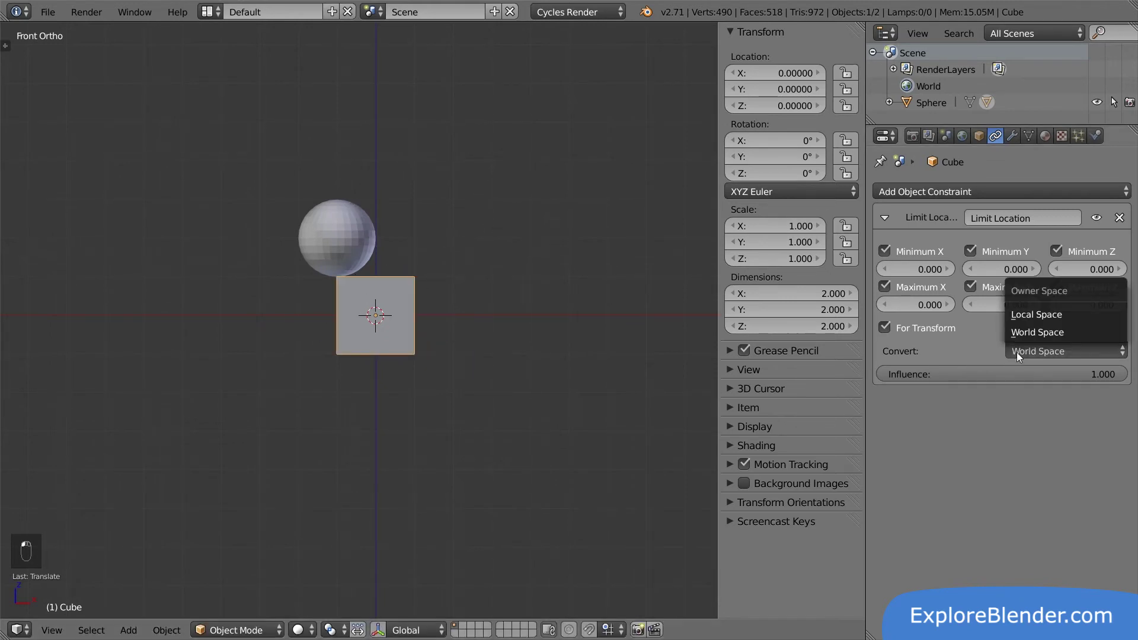
left_click(1069, 314)
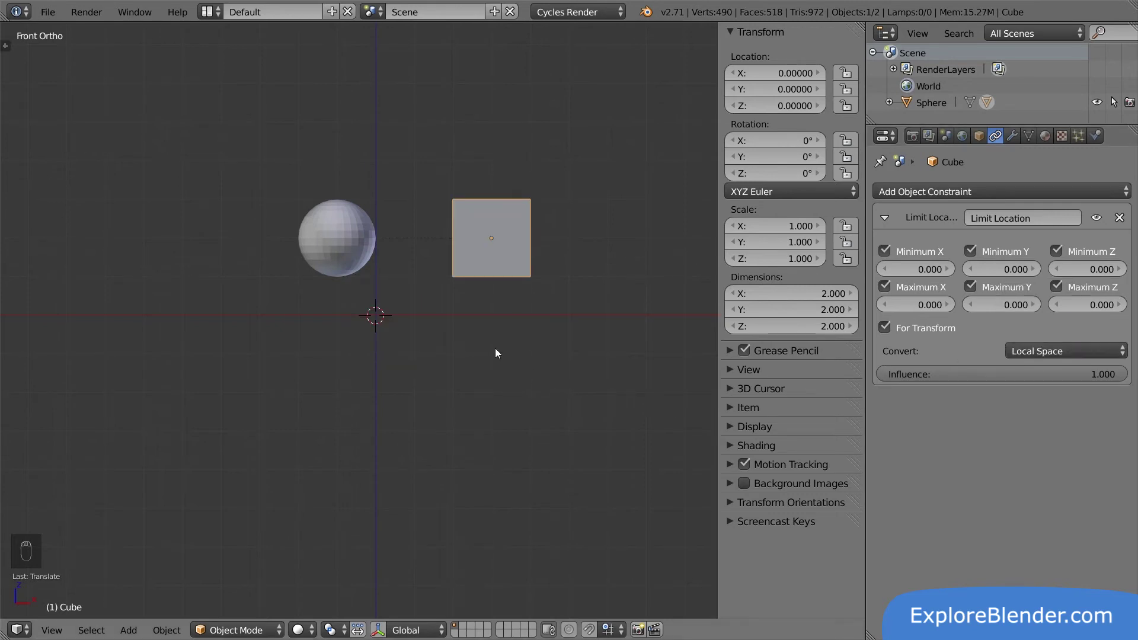
Step: Test moving the sphere and then the cube under Local Space
right_click(364, 263)
key("g")
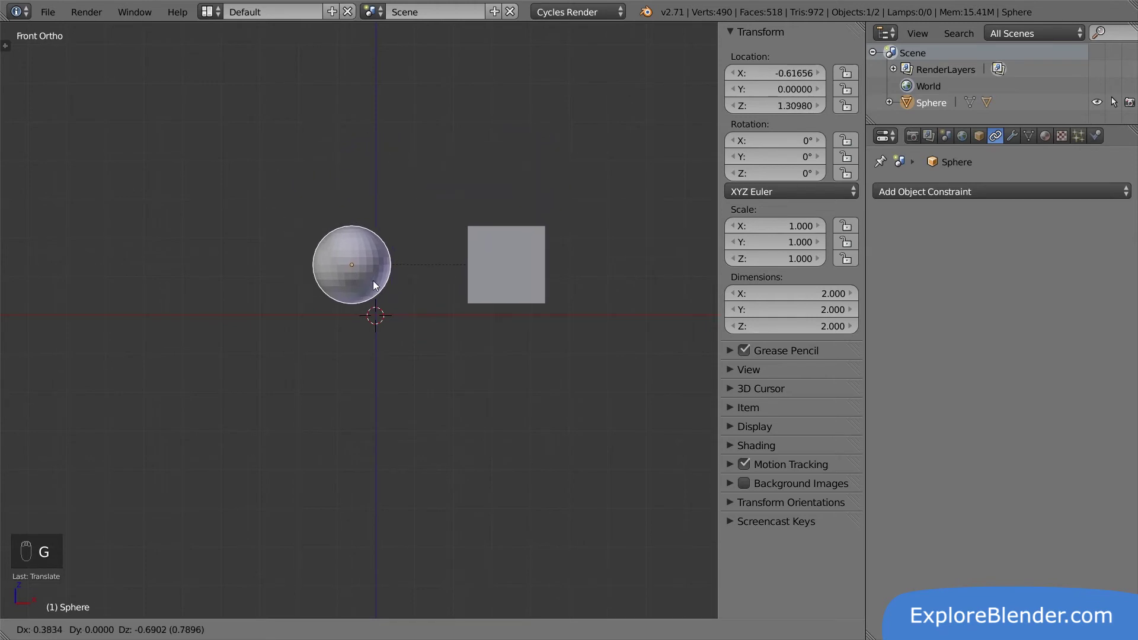
left_click(414, 276)
right_click(481, 249)
key("g")
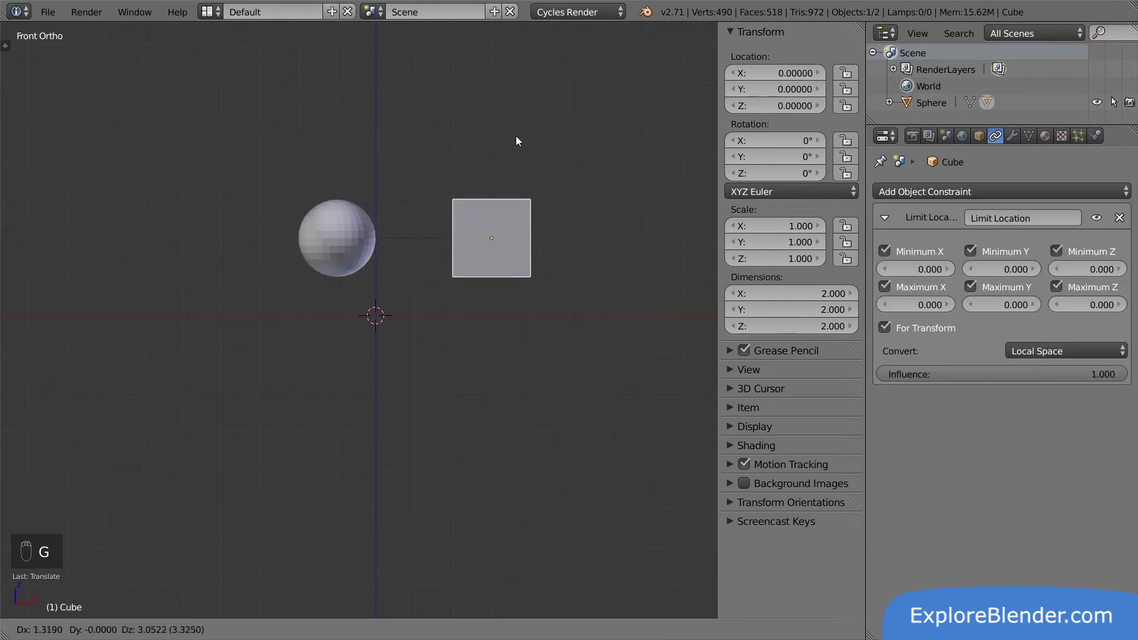
left_click(502, 226)
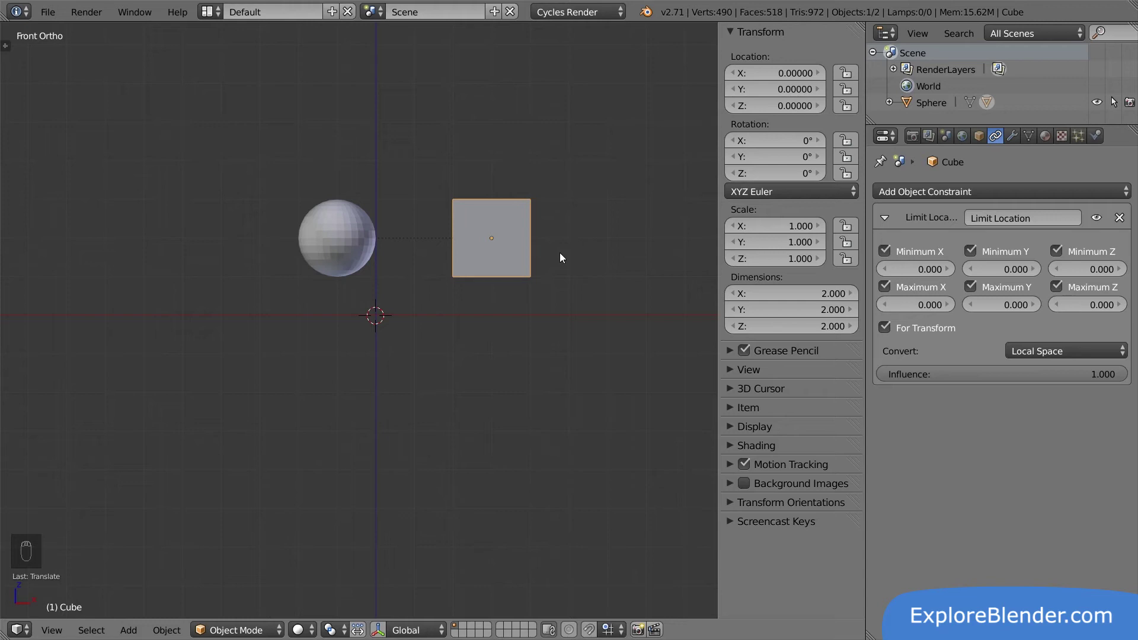
Step: Delete the sphere and cube and add a single-bone armature
key("a")
key("a")
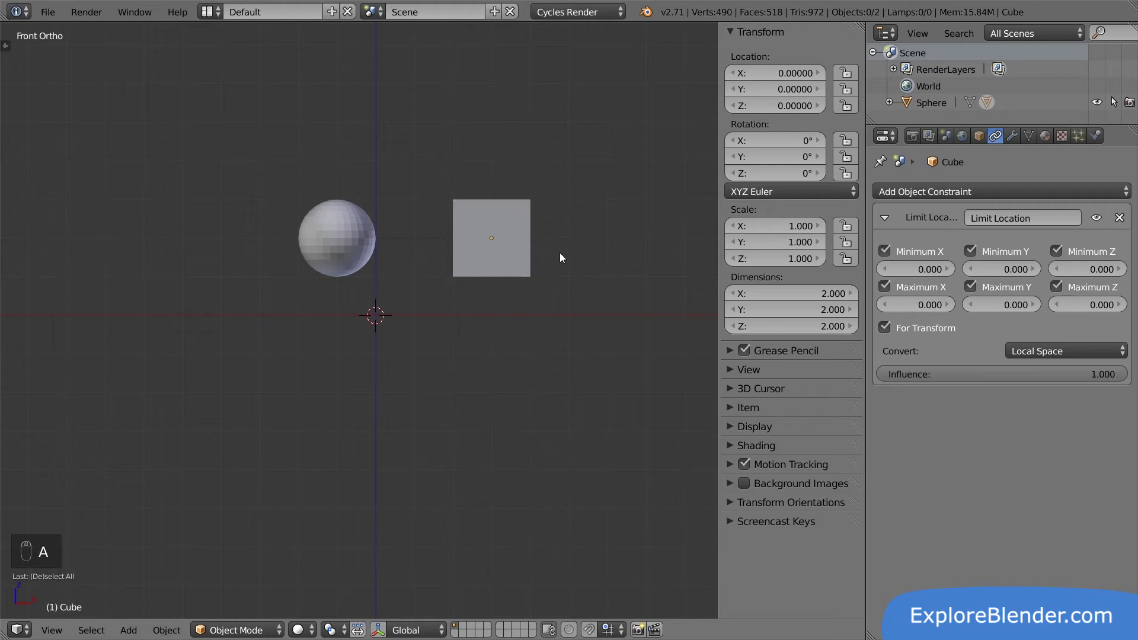
key("x")
left_click(560, 252)
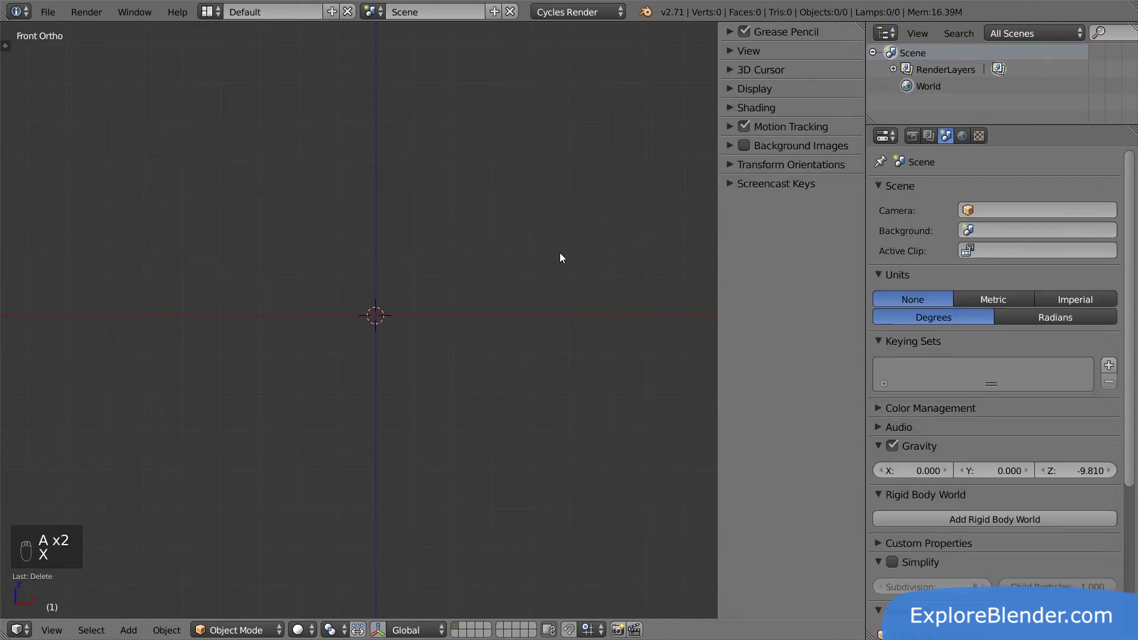
key("shift+a")
mouse_move(557, 343)
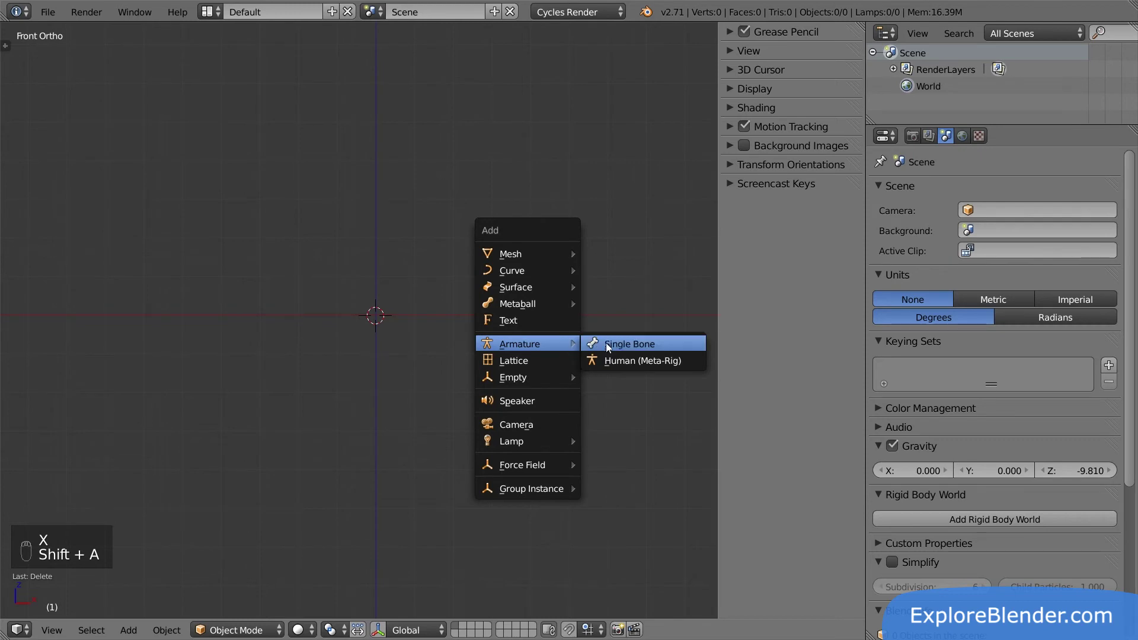
left_click(620, 343)
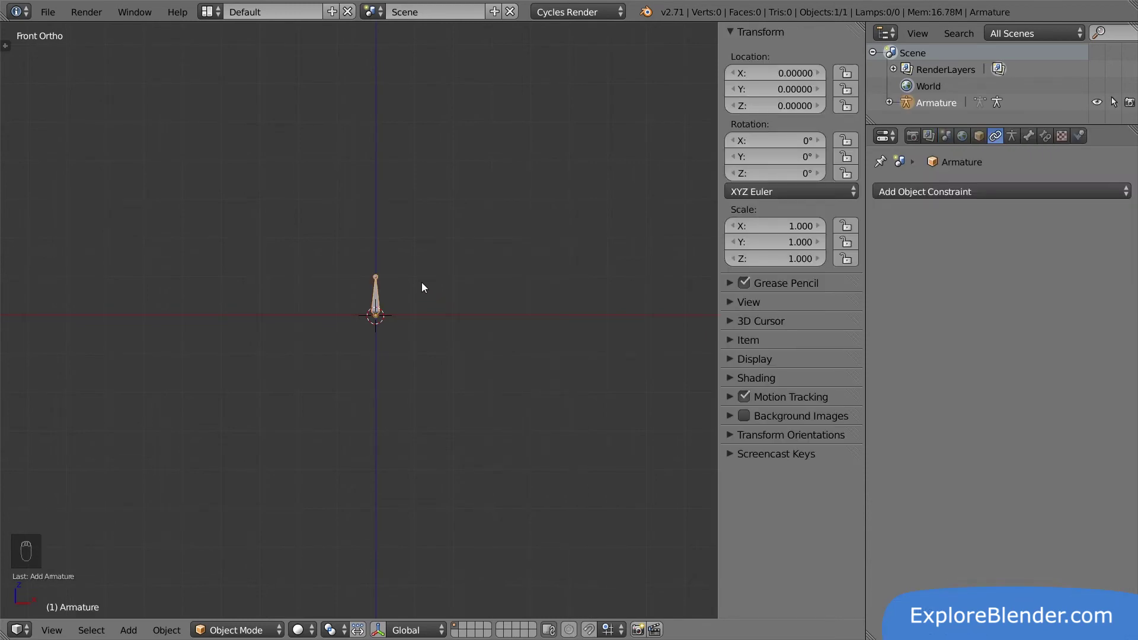
Step: In Edit Mode, move the bone 2 units along negative X
key("Tab")
key("a")
key("a")
key("a")
key("g")
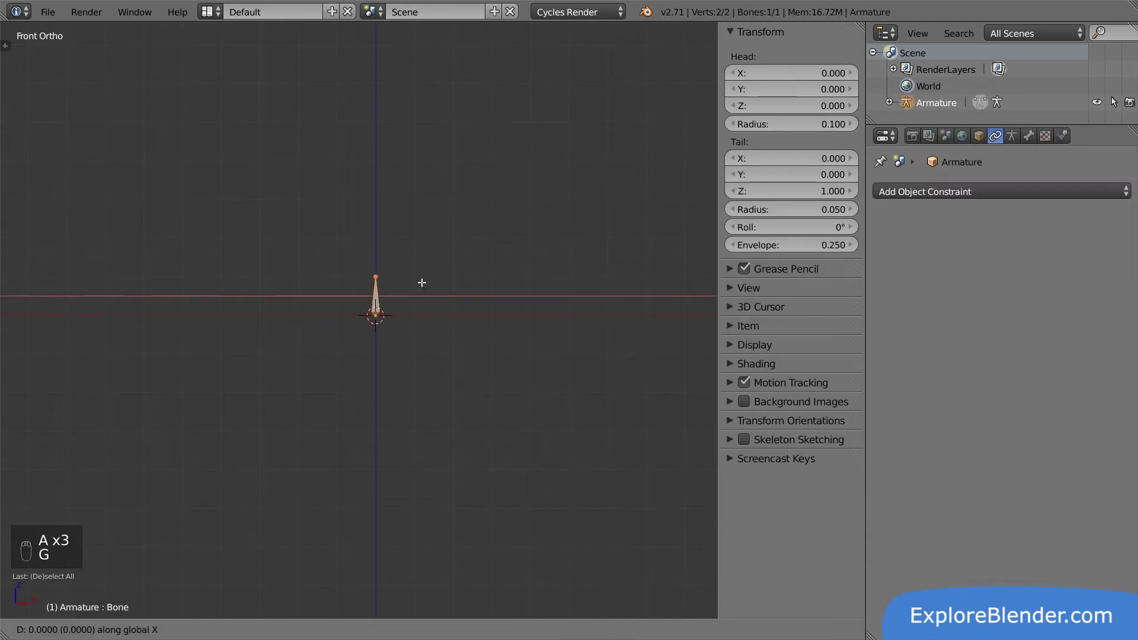
key("x")
key("minus")
key("2")
key("Return")
Step: Duplicate the bone, shift the copy 1 unit along X, and parent it to the original bone
key("shift+d")
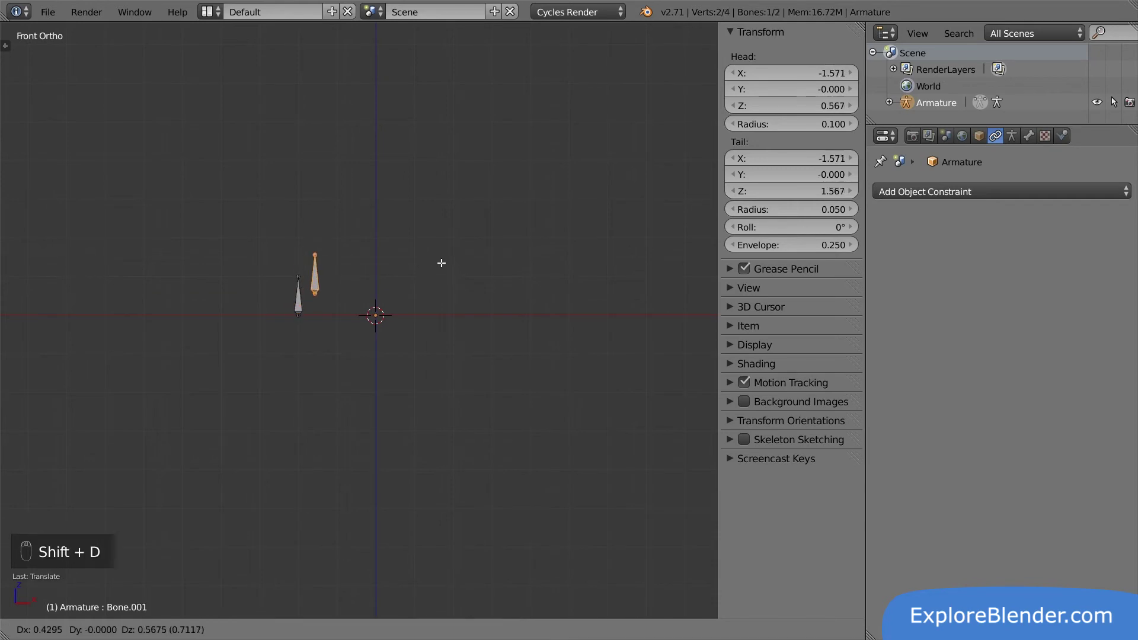
right_click(424, 282)
key("g")
key("x")
key("1")
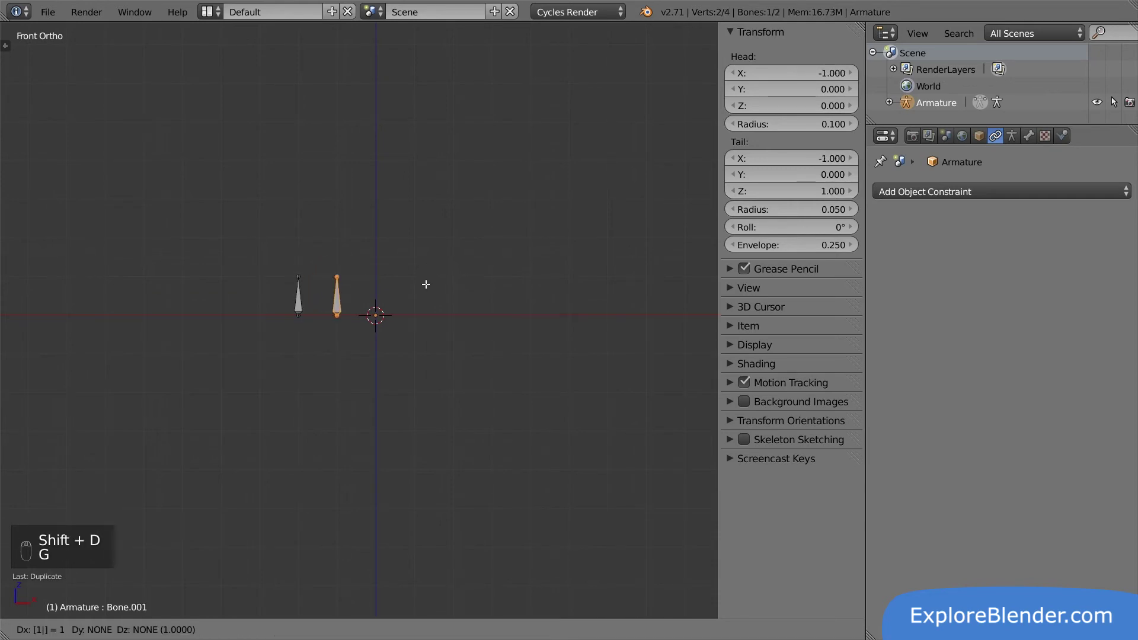
key("Return")
right_click(303, 300, "shift")
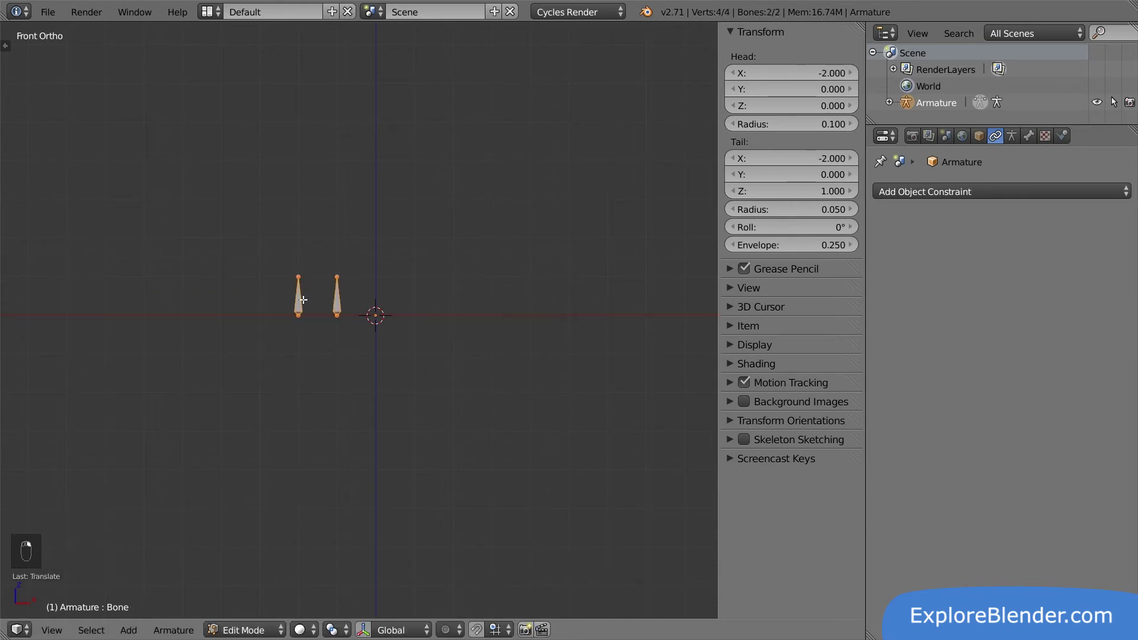
key("ctrl+p")
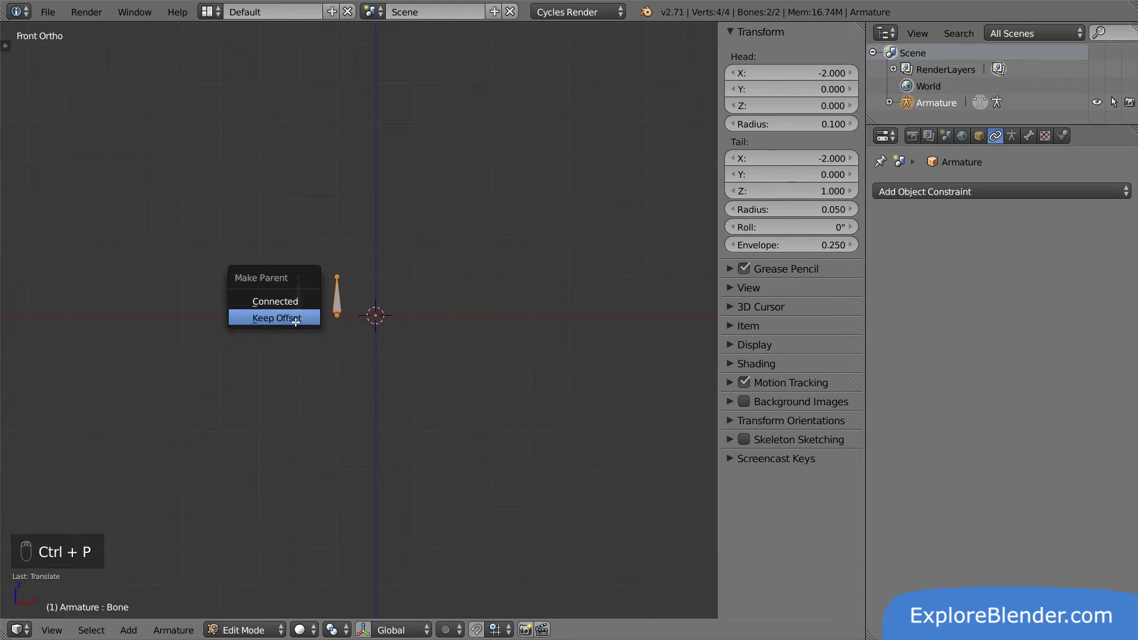
Step: Parent the right bone to the left with Keep Offset, then show bone constraints in Pose Mode
left_click(296, 322)
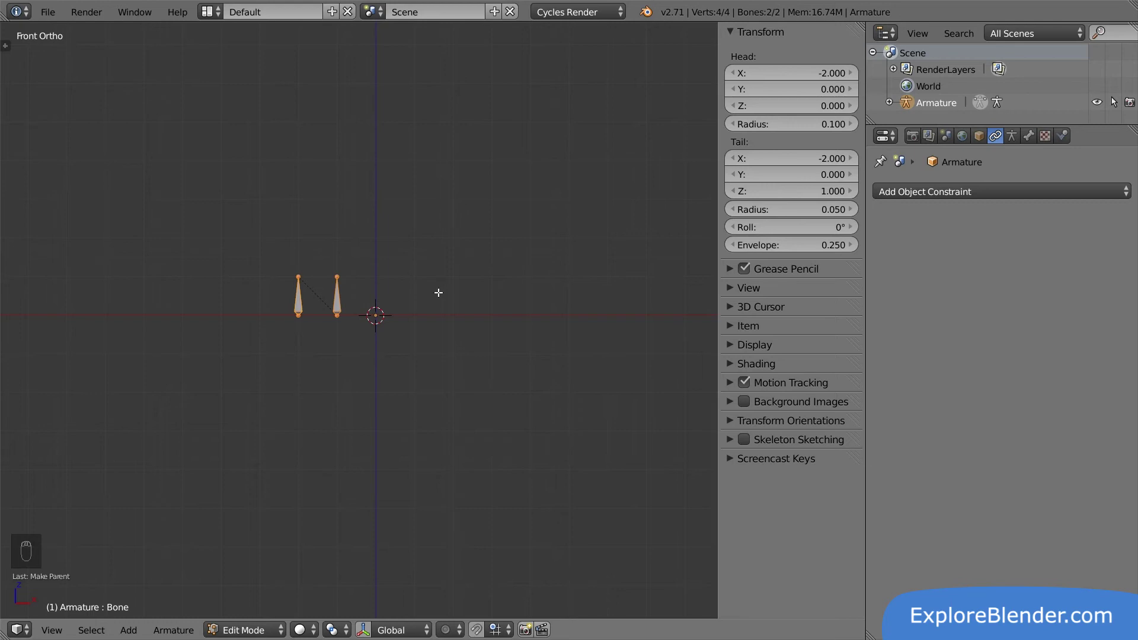
key("ctrl+Tab")
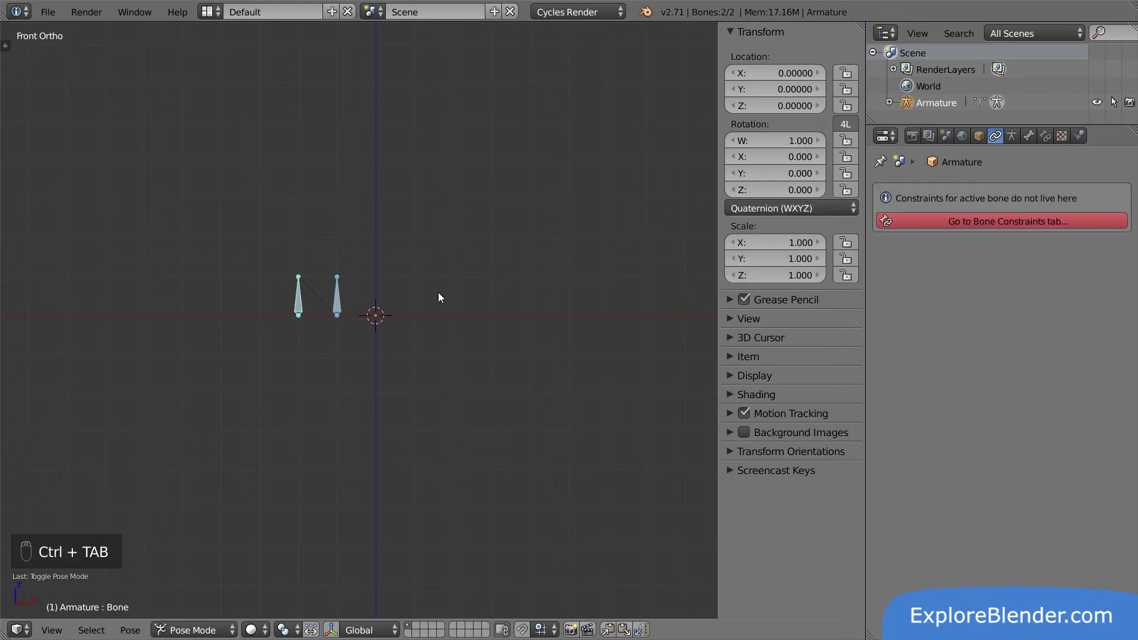
left_click(1046, 136)
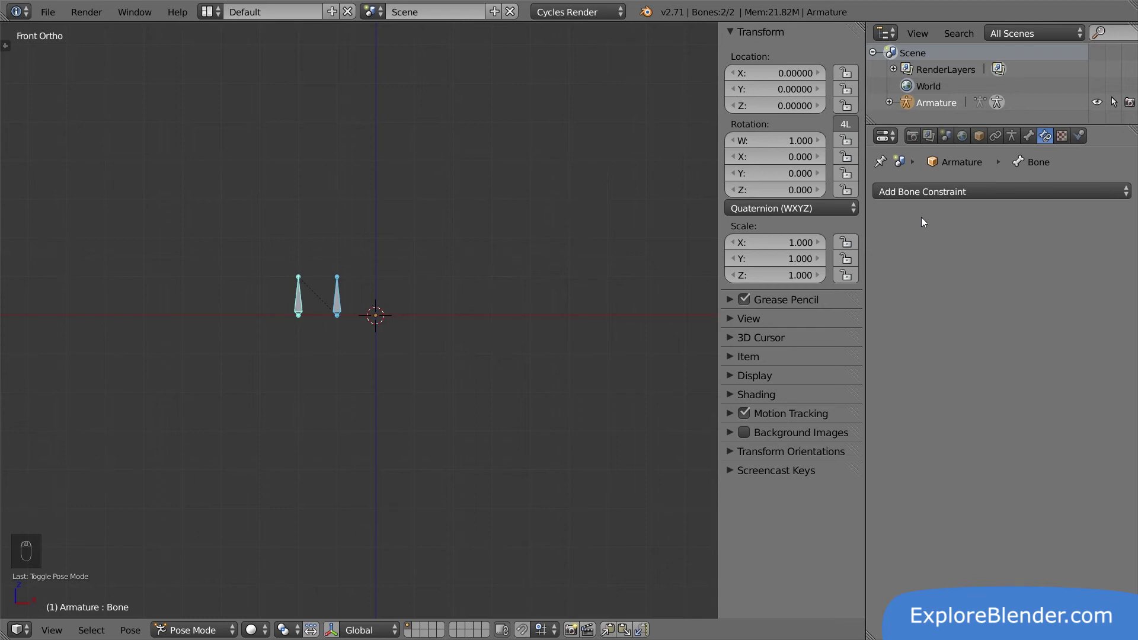
Step: Add a Limit Location constraint to Bone.001 with min/max X, Y, Z limits at 0 in World Space
right_click(337, 299)
left_click(890, 195)
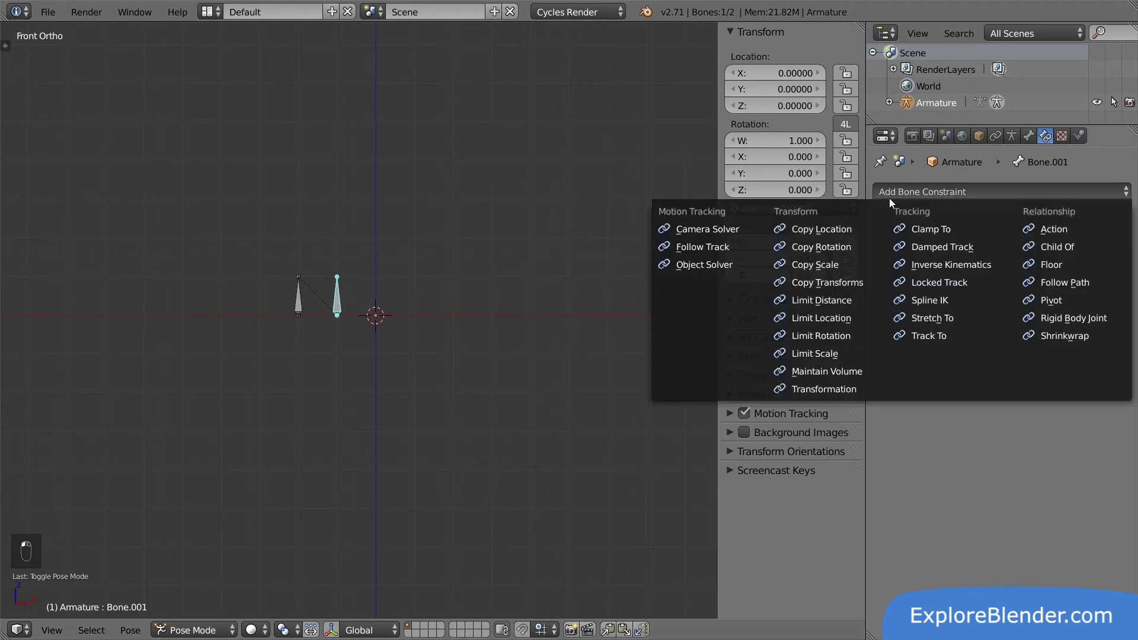
left_click(835, 319)
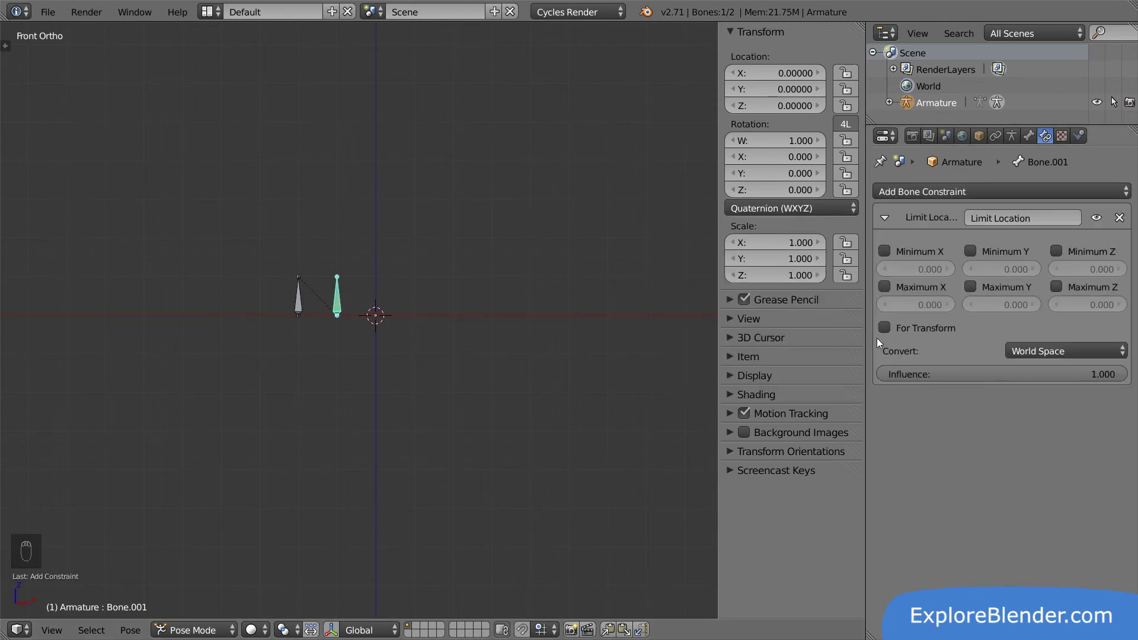
left_click(1025, 353)
left_click(918, 255)
left_click(990, 254)
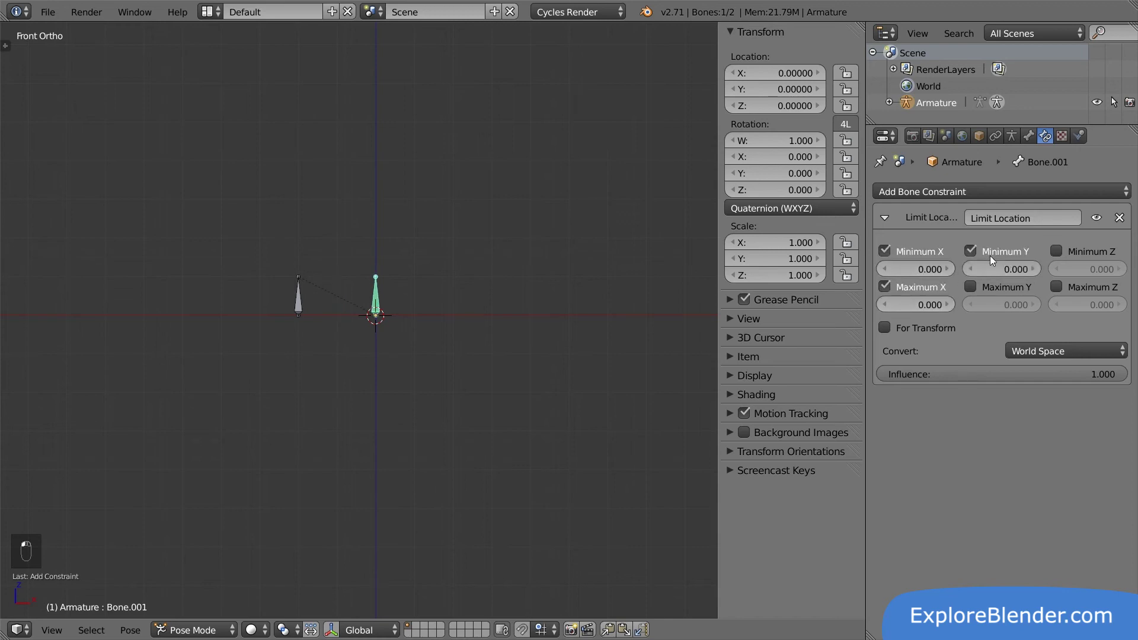
left_click(997, 286)
left_click(1070, 253)
left_click(1065, 284)
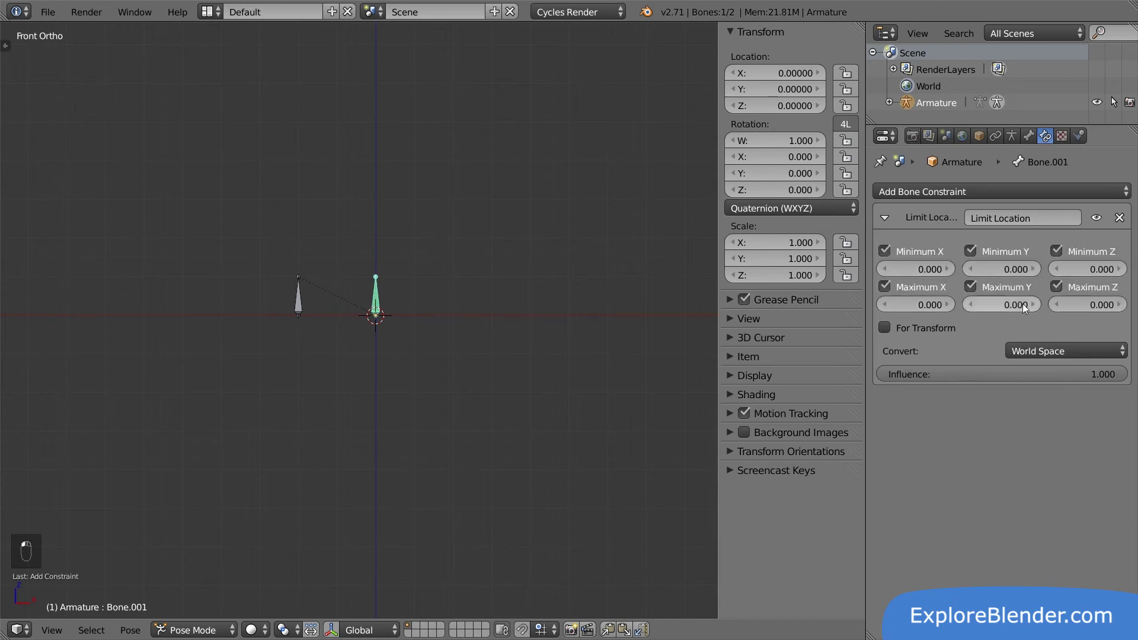
Step: Test-grab the parent bone and Bone.001, cancelling each move, to confirm the child stays pinned
right_click(297, 302)
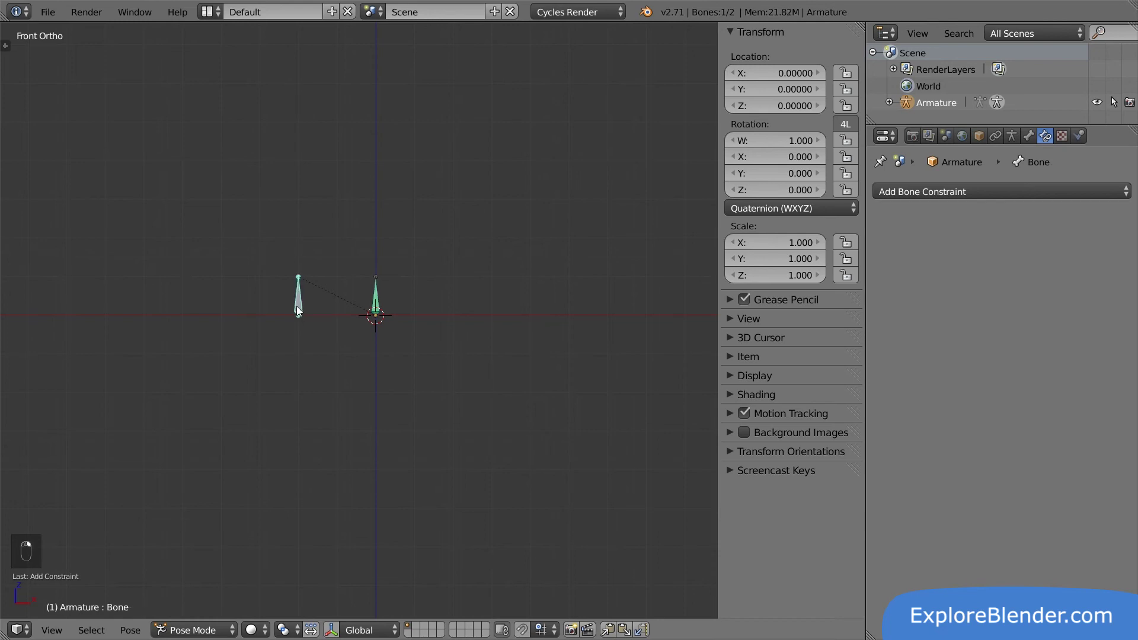
key("g")
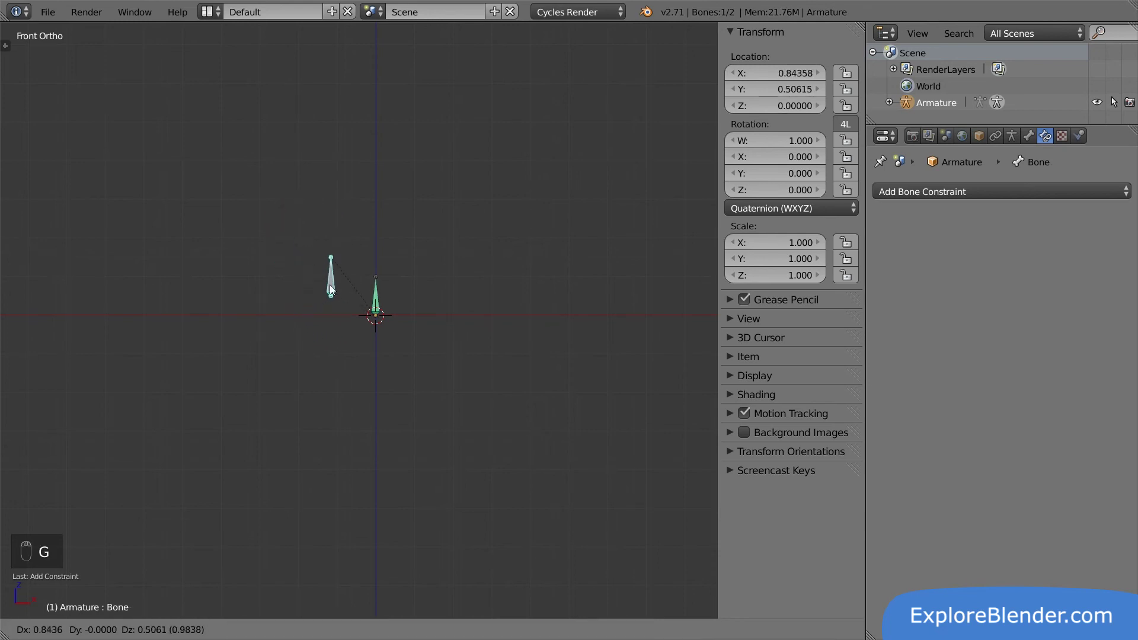
right_click(329, 285)
right_click(373, 294)
key("g")
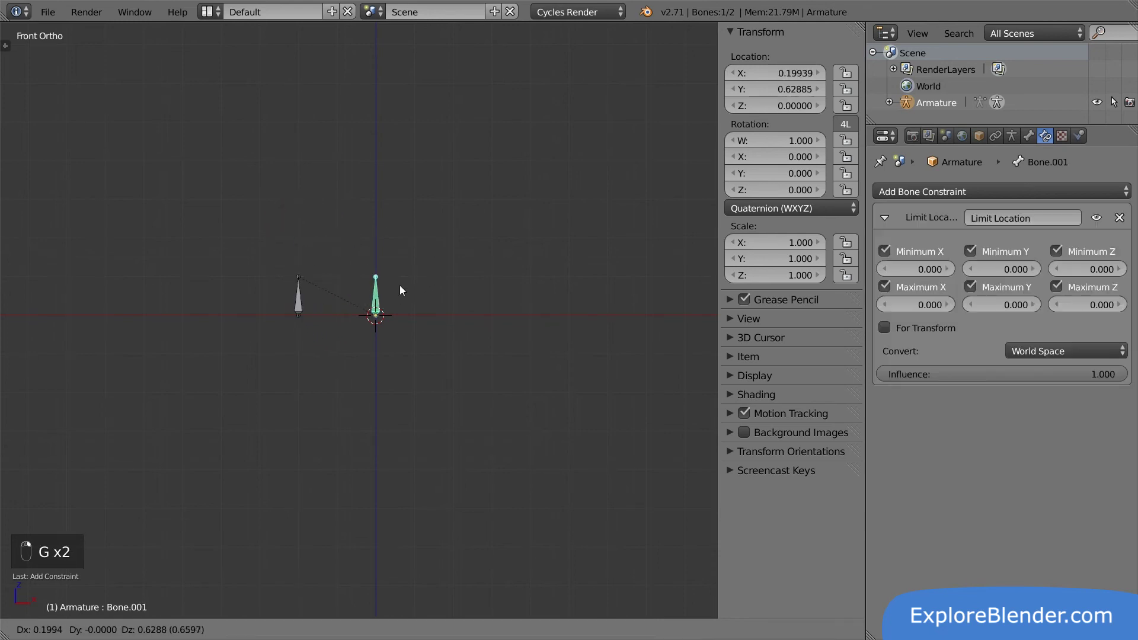
right_click(447, 261)
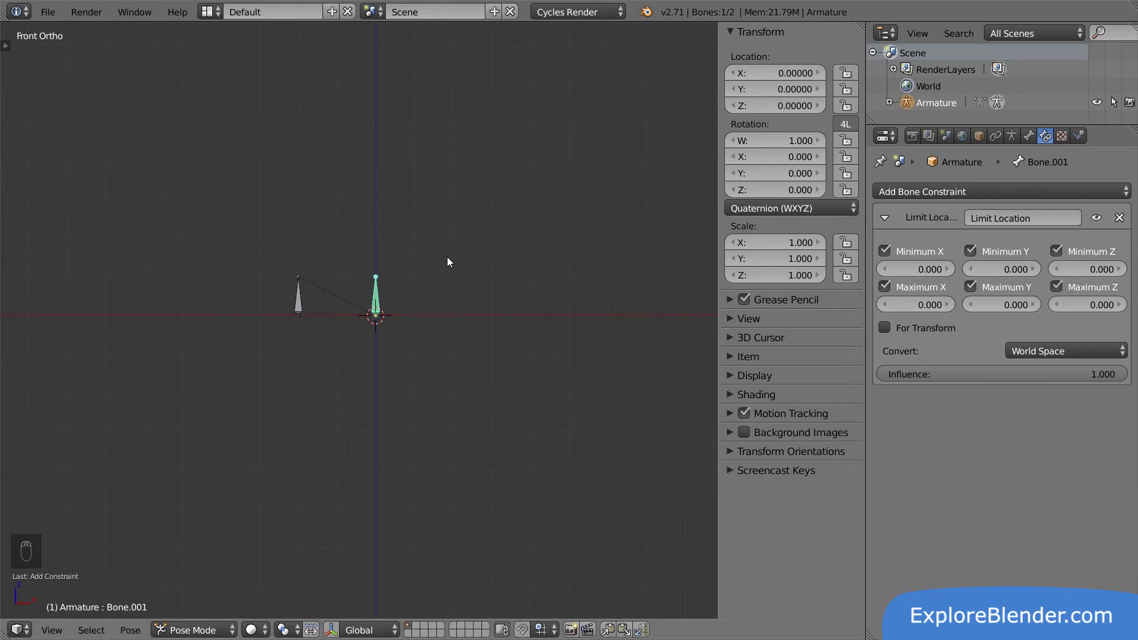
Step: Switch Bone.001's Limit Location to Local Space and test-grab the parent and child bones
left_click(1025, 351)
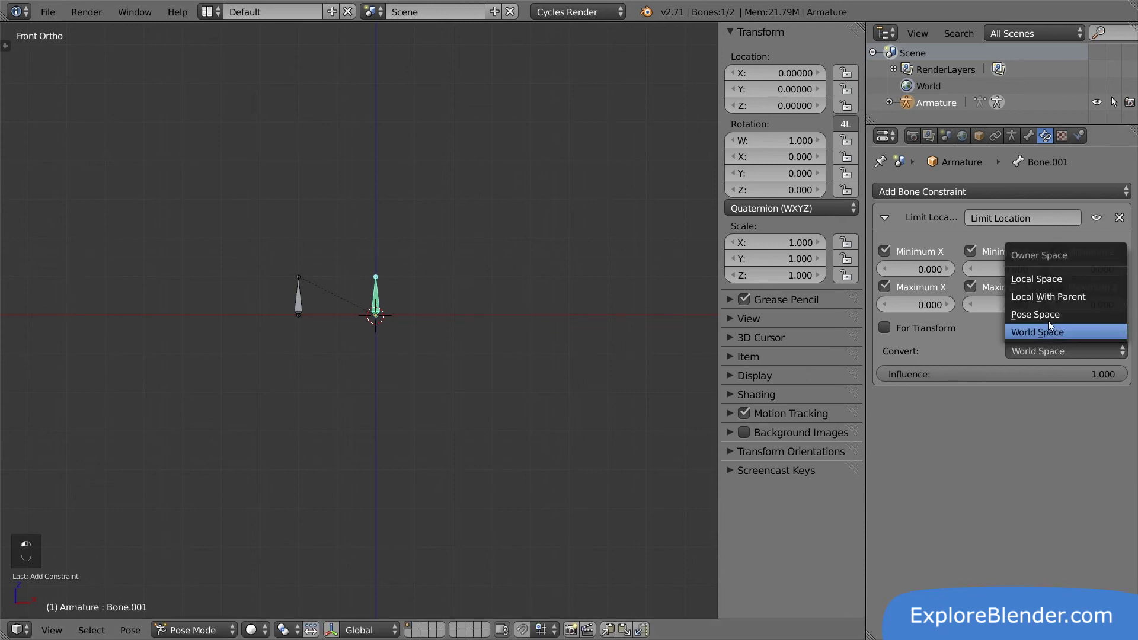
left_click(1073, 279)
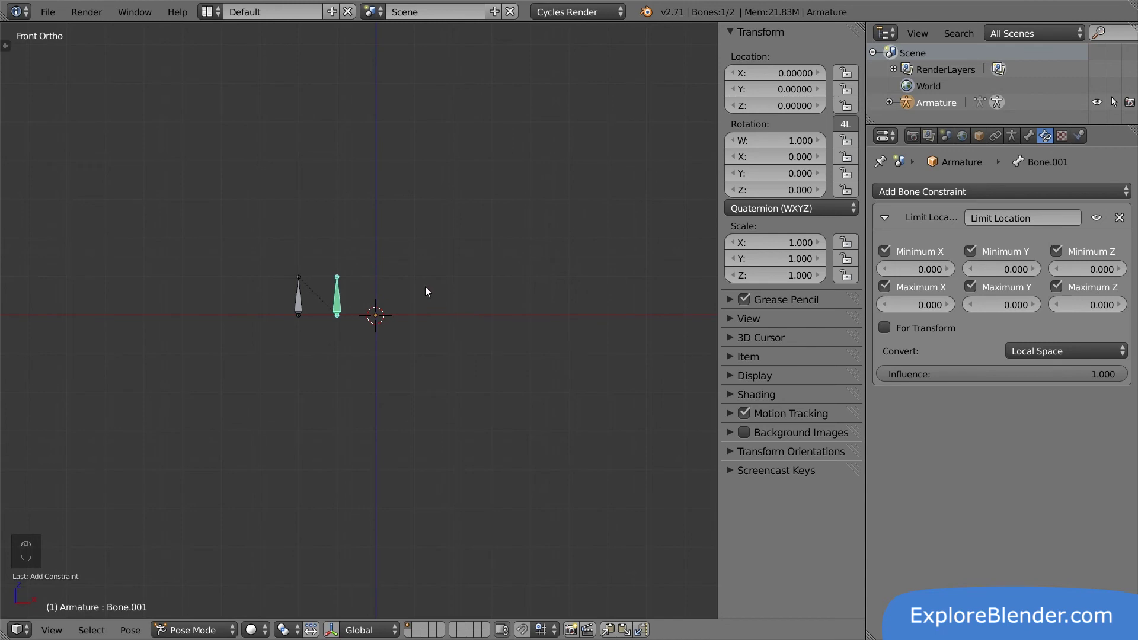
right_click(301, 302)
key("g")
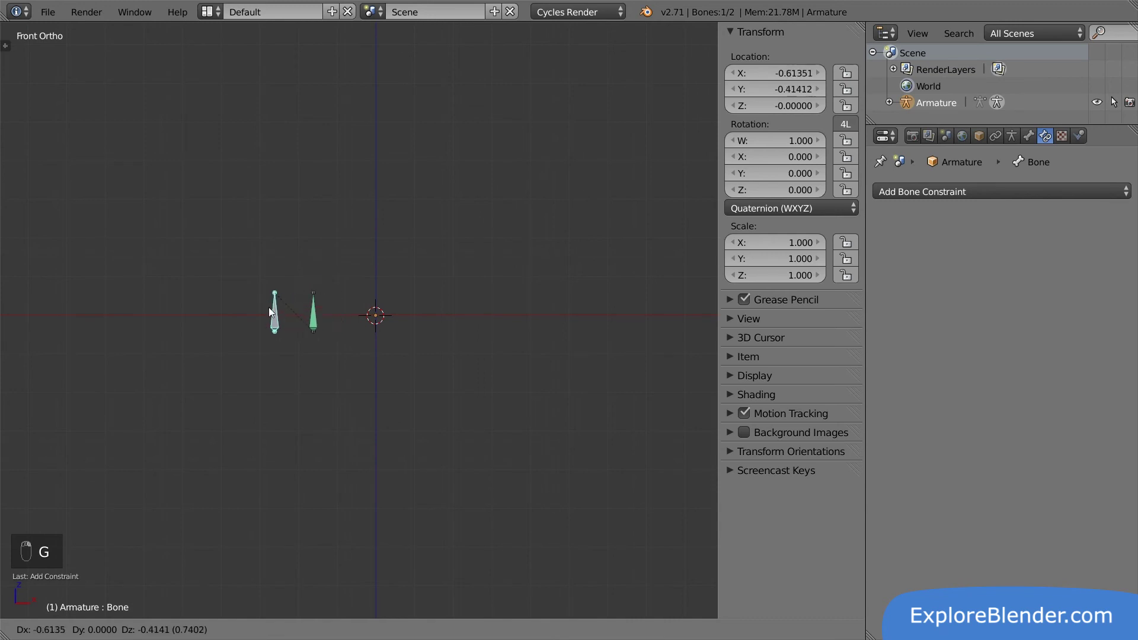
right_click(320, 296)
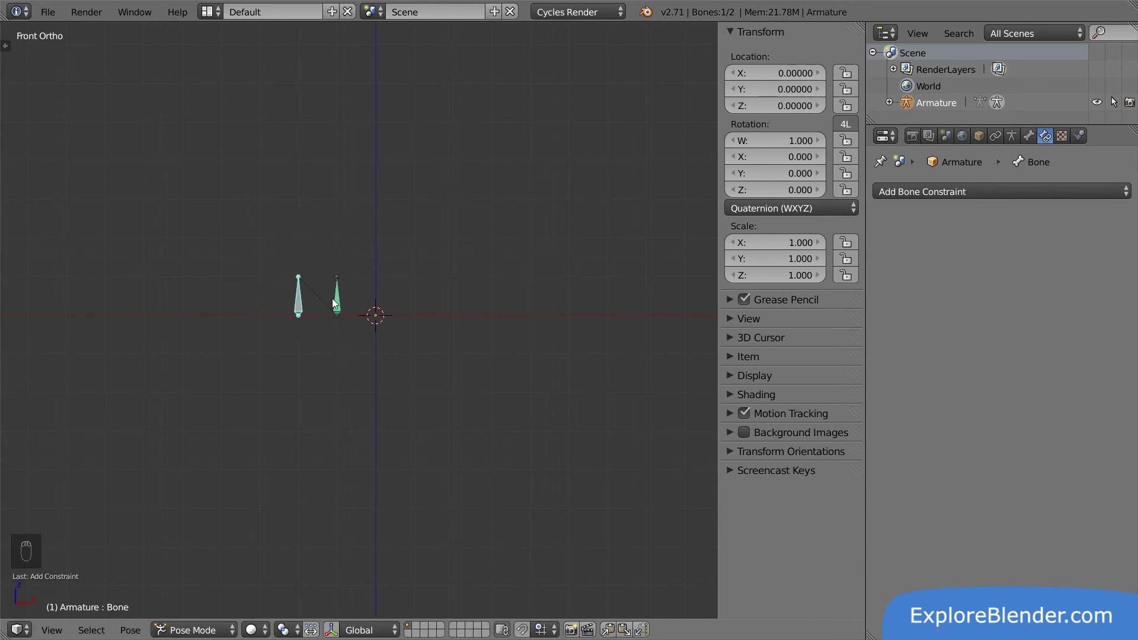
right_click(334, 303)
key("g")
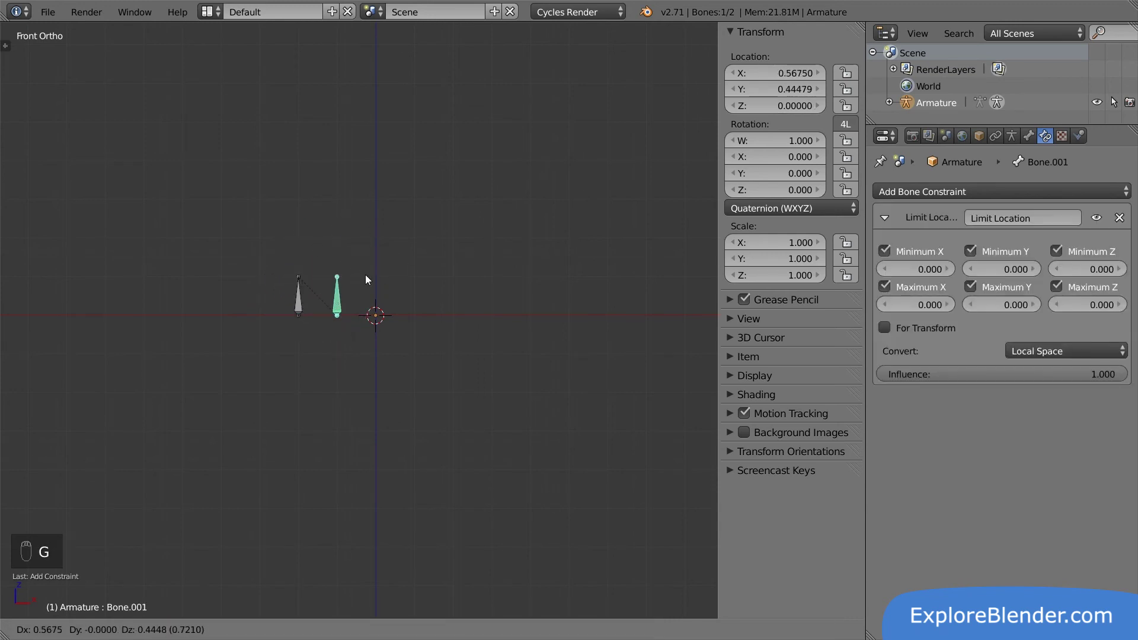
right_click(332, 249)
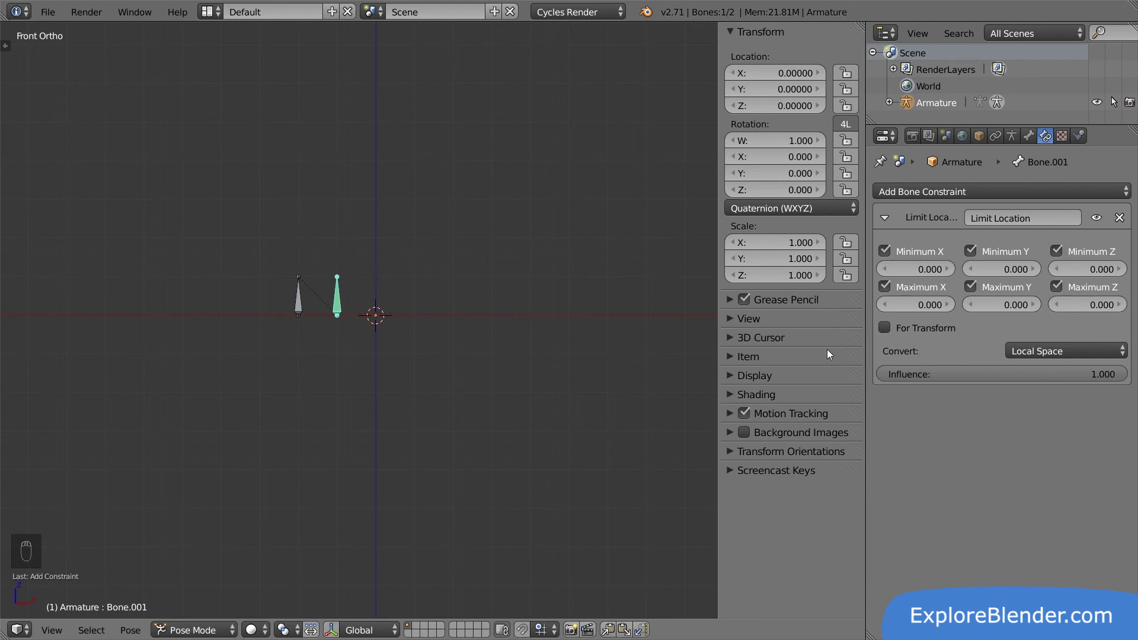
Step: Switch the constraint to Local With Parent space and test-grab Bone and Bone.001
left_click(1012, 349)
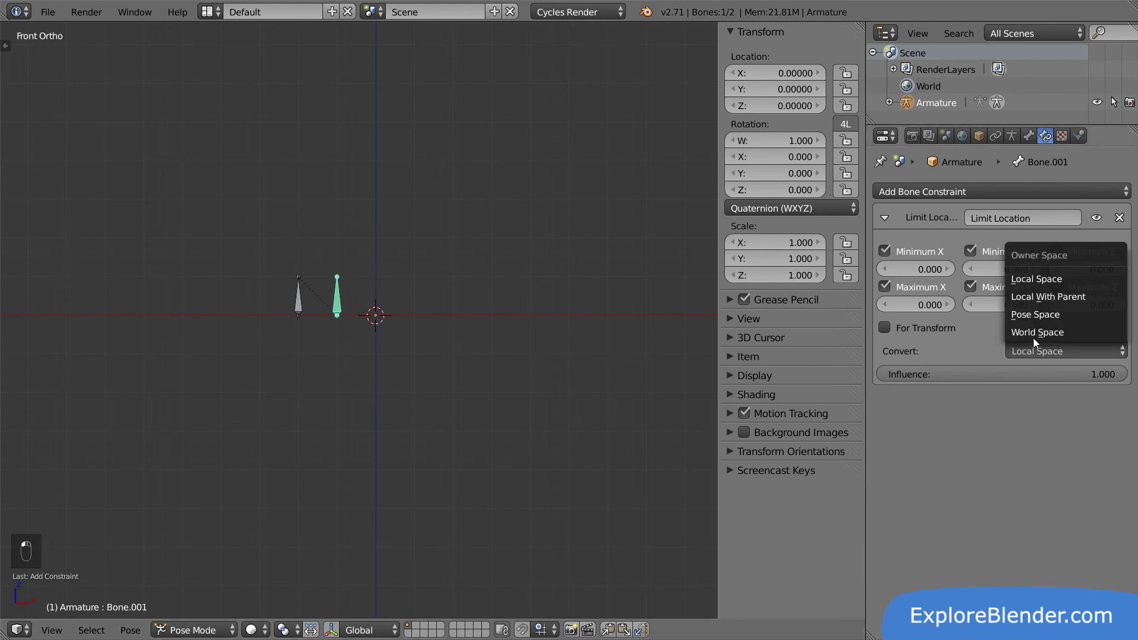
left_click(1097, 296)
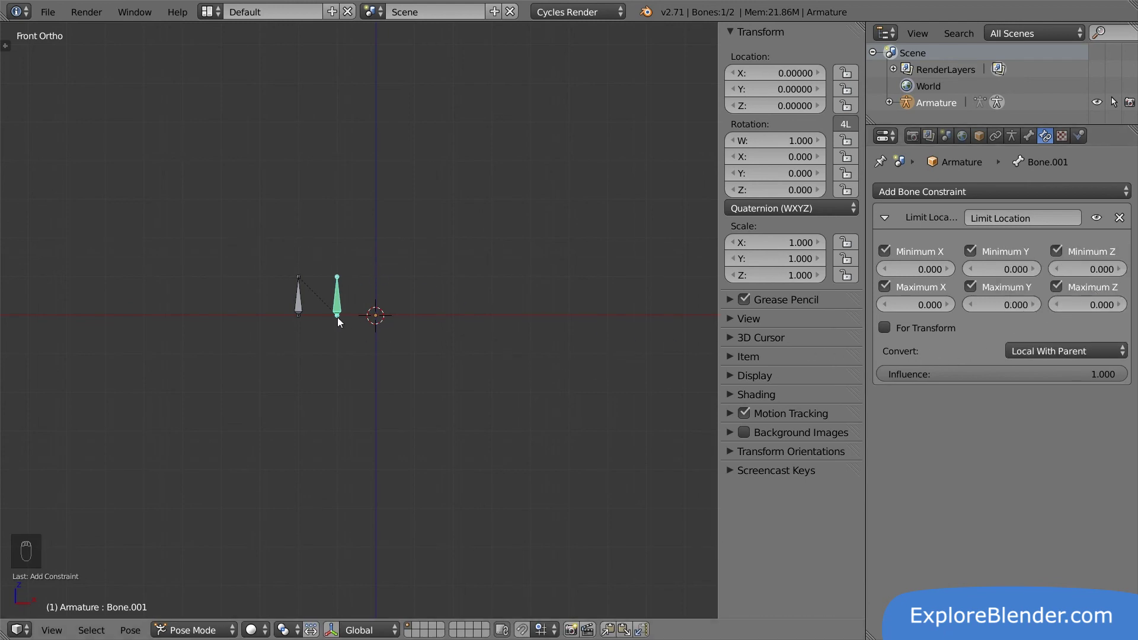
right_click(299, 295)
key("g")
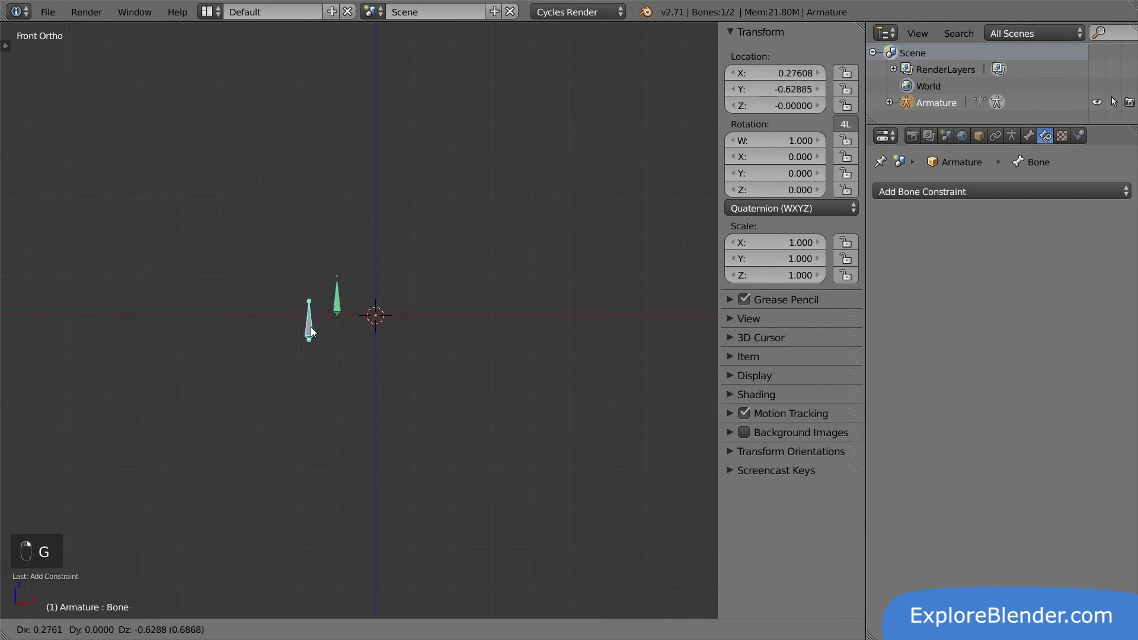
right_click(310, 297)
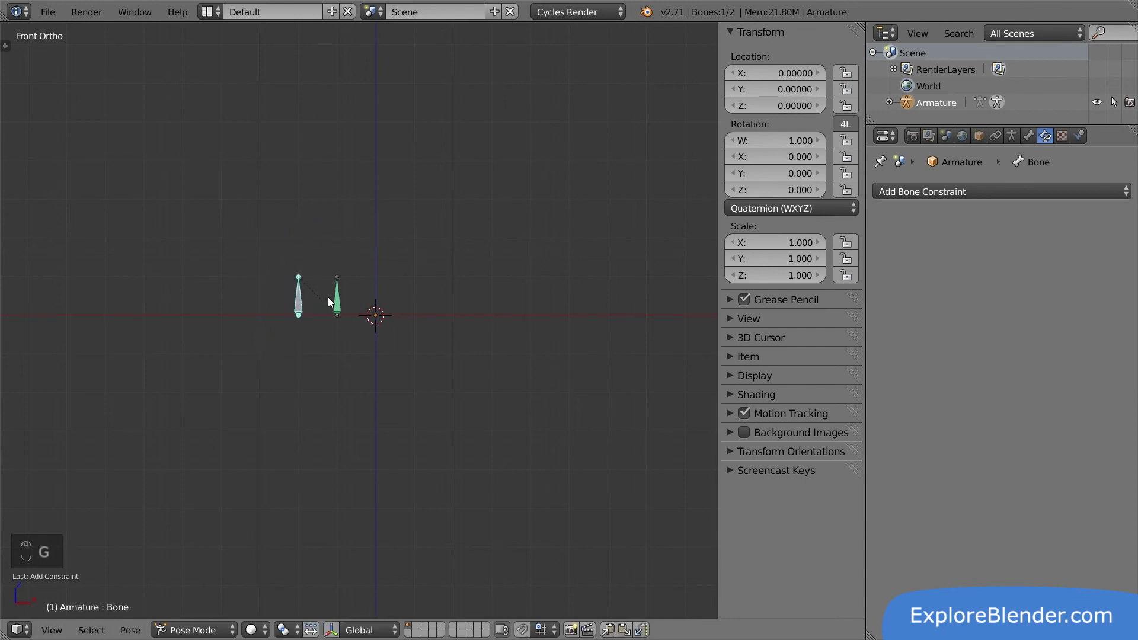
right_click(337, 300)
key("g")
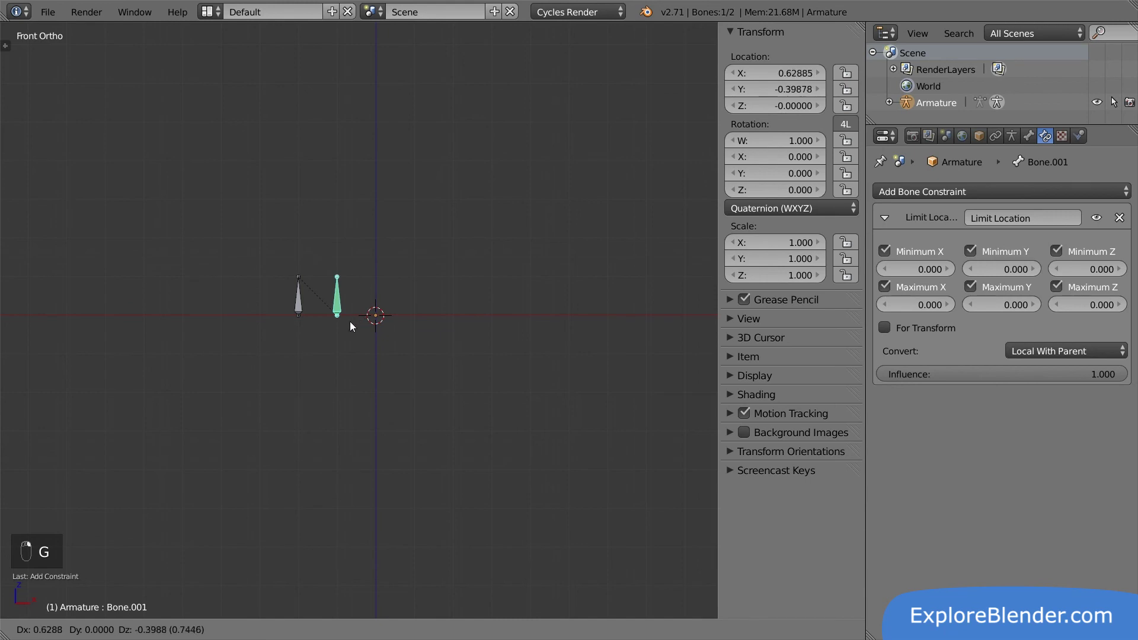
right_click(399, 296)
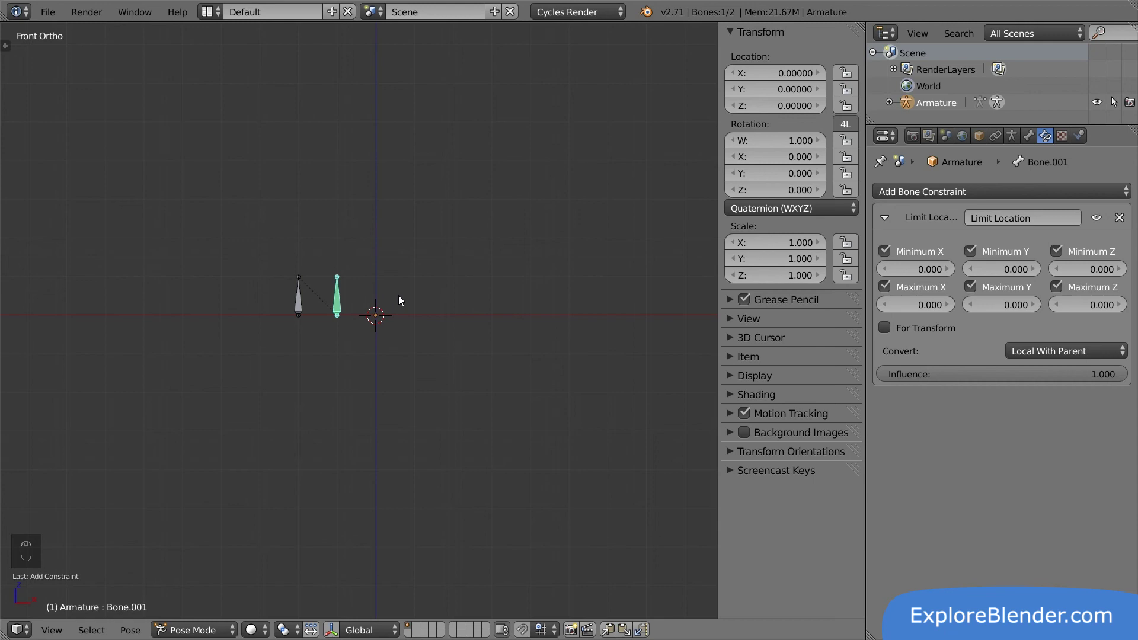
Step: Raise Bone.001's rest position 1 unit on Z in Edit Mode, then test-grab it in Pose Mode
key("Tab")
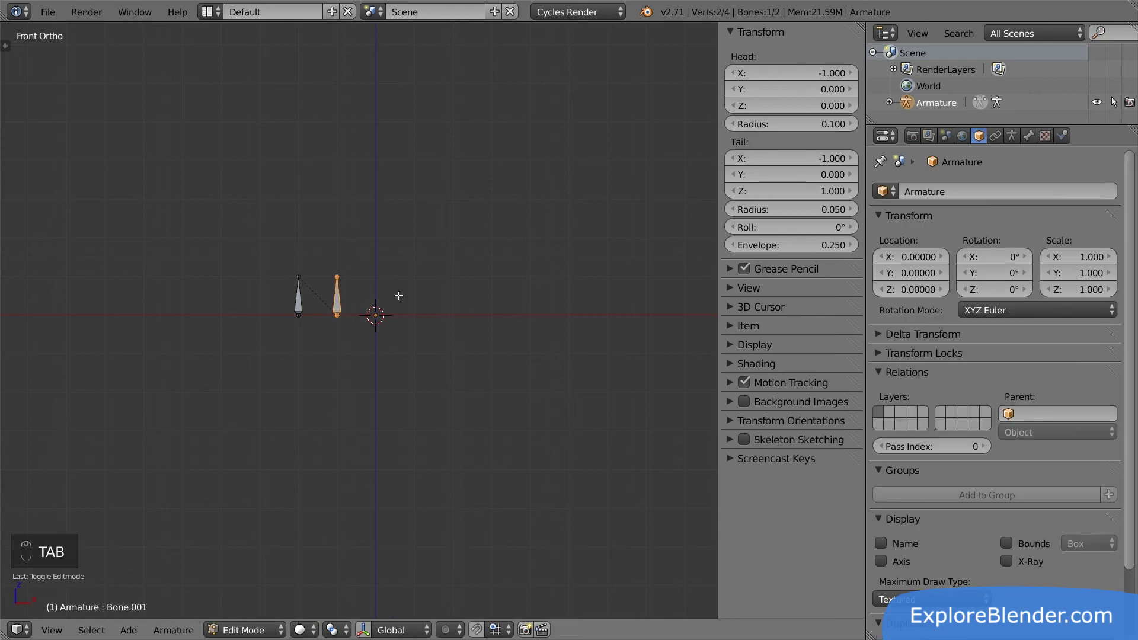
type("gz1")
key("Return")
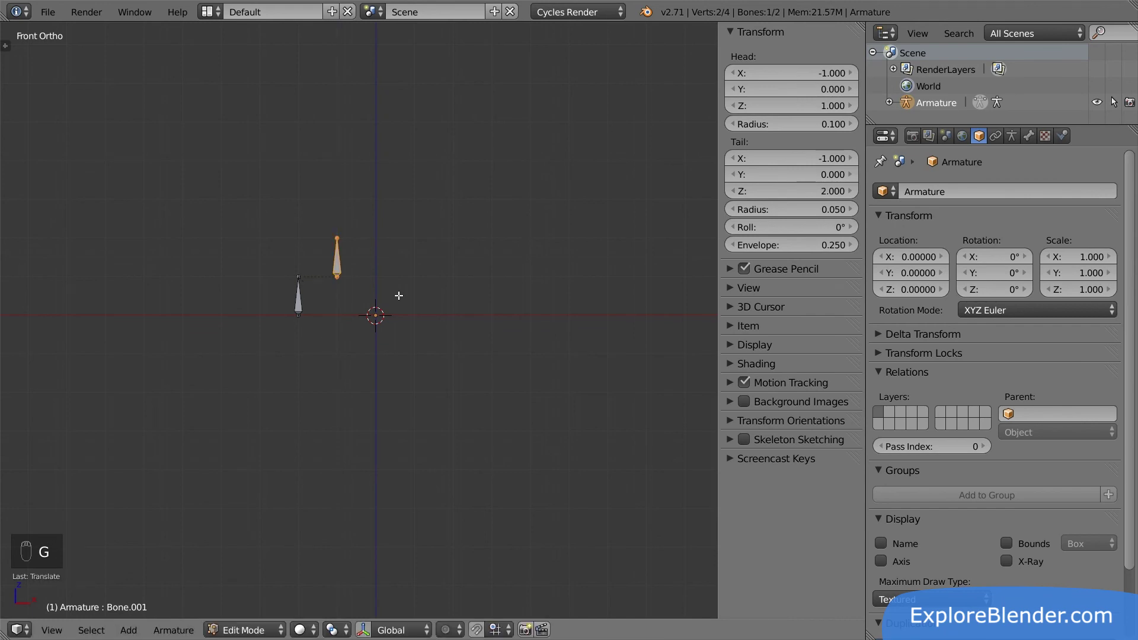
key("Tab")
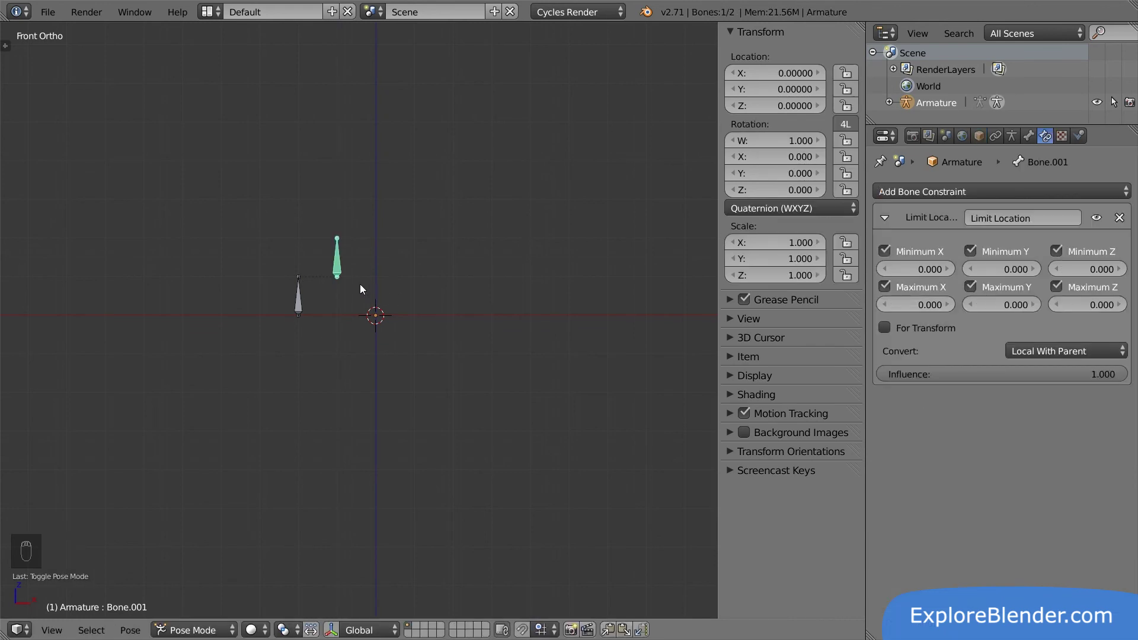
key("g")
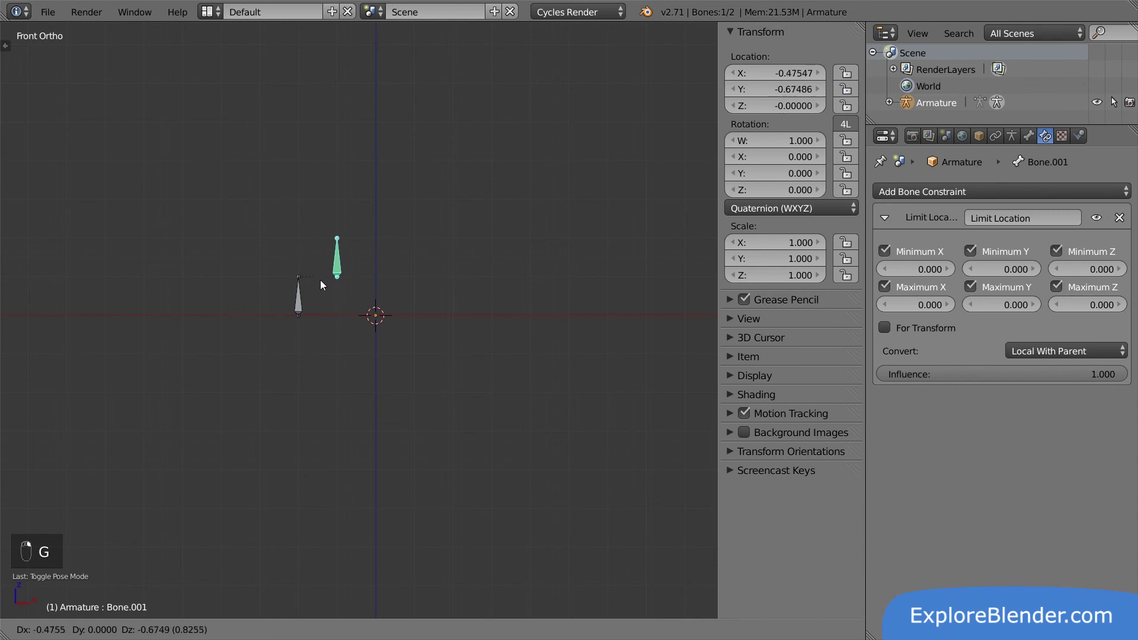
right_click(405, 239)
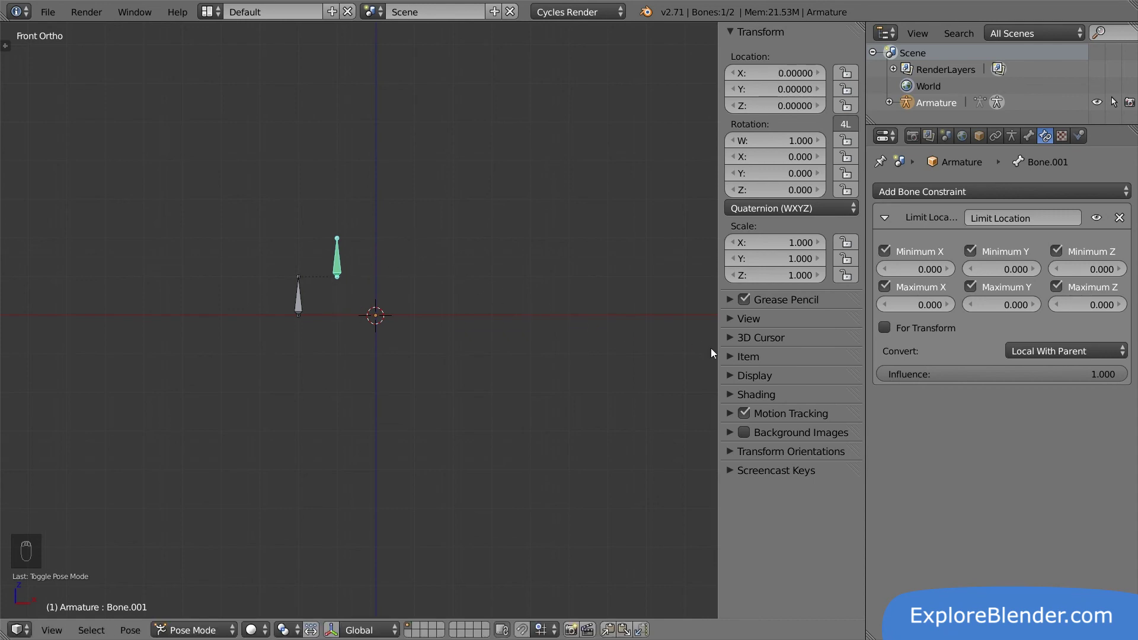
Step: Set the constraint to Pose Space and test-move the parent and child bones
left_click(1018, 352)
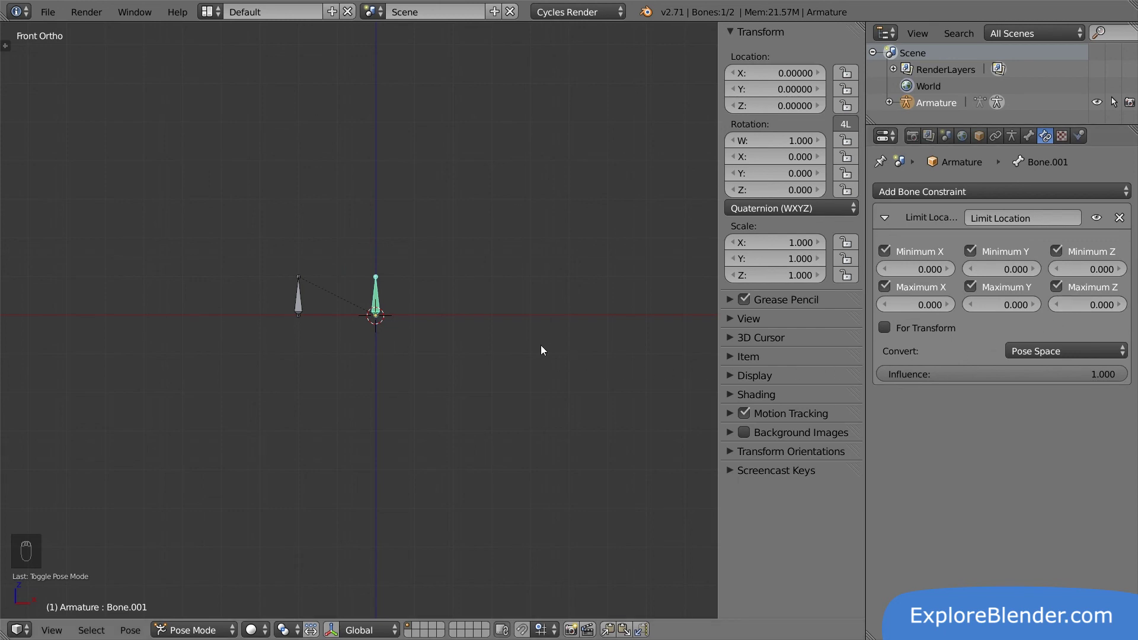
right_click(304, 306)
key("g")
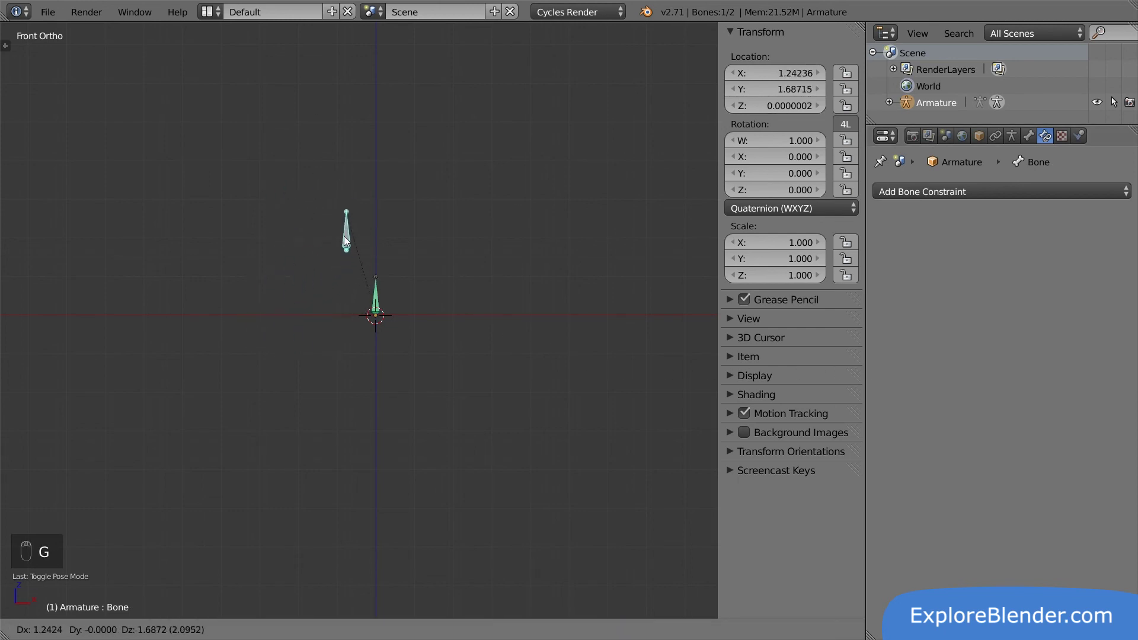
right_click(325, 296)
right_click(376, 294)
key("g")
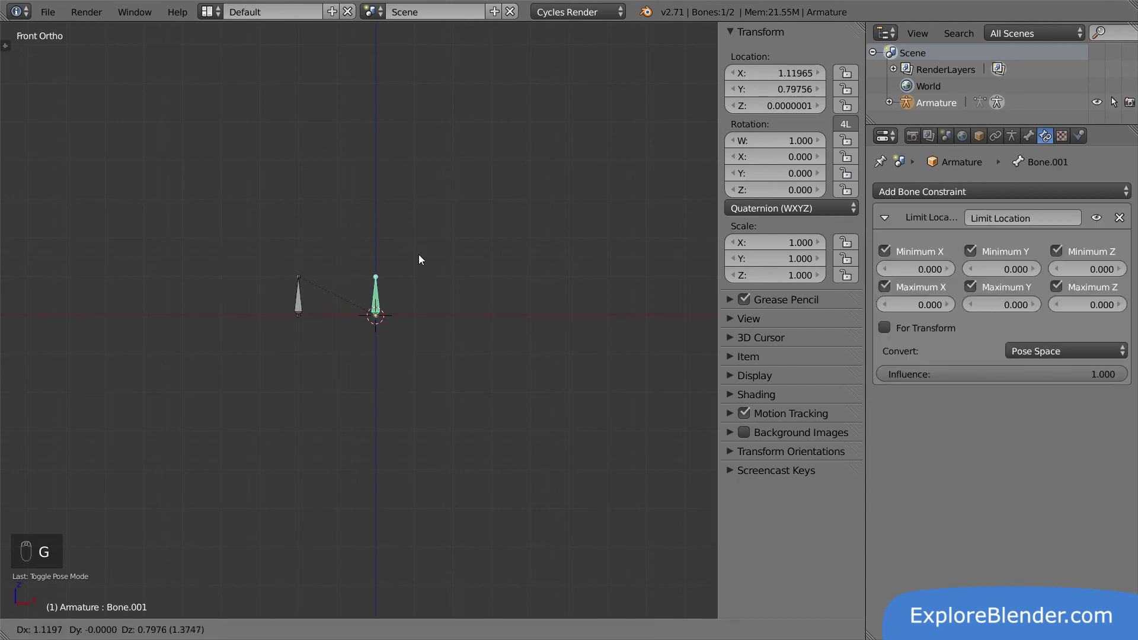
left_click(410, 301)
Step: Move the armature object to about X -2.33, Z 2.98, then retest grabbing Bone.001
key("ctrl+Tab")
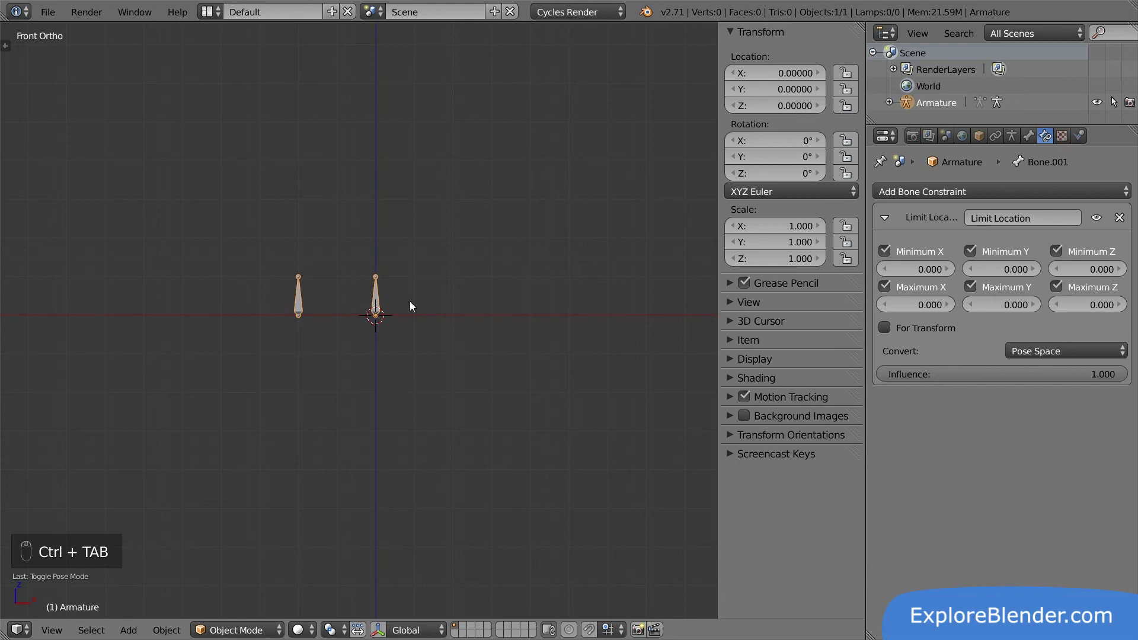
key("g")
left_click(319, 186)
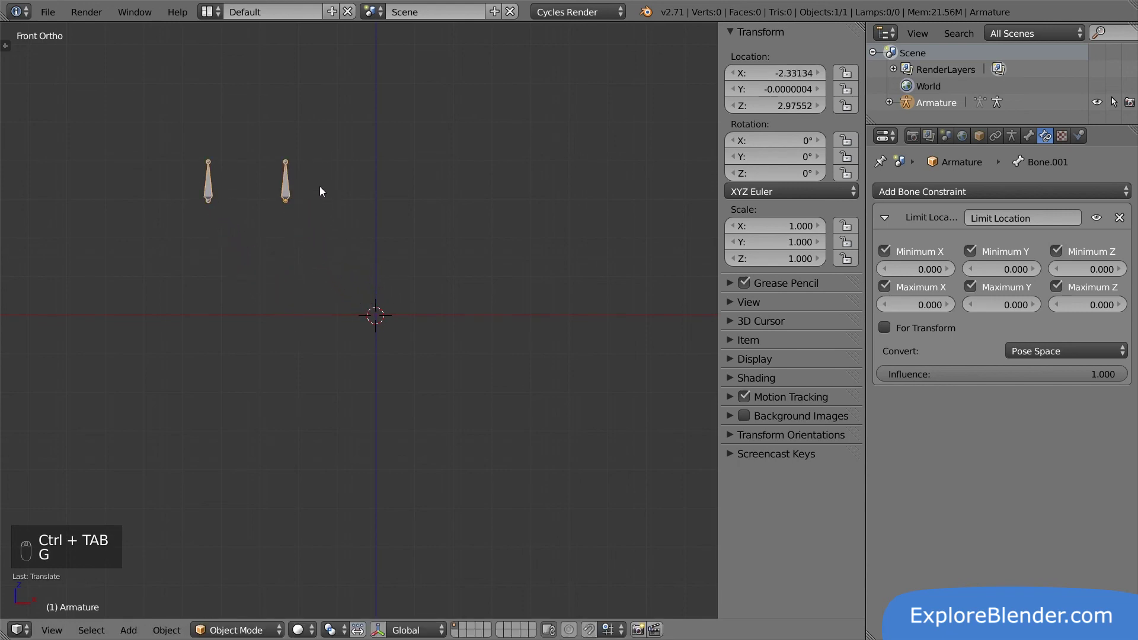
key("ctrl+Tab")
key("g")
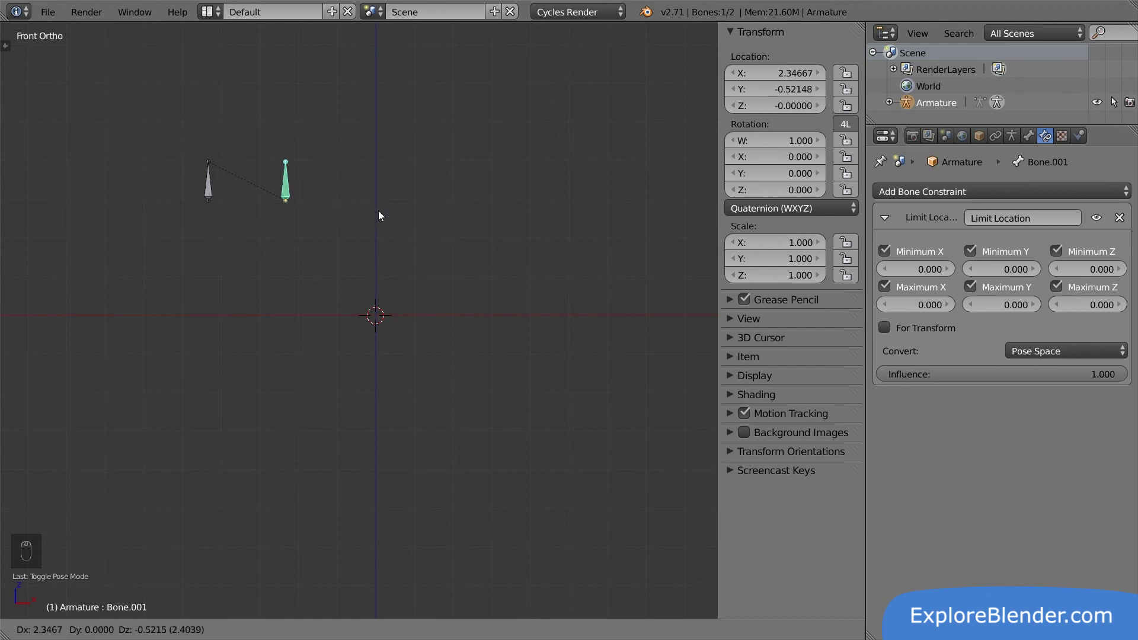
key("Escape")
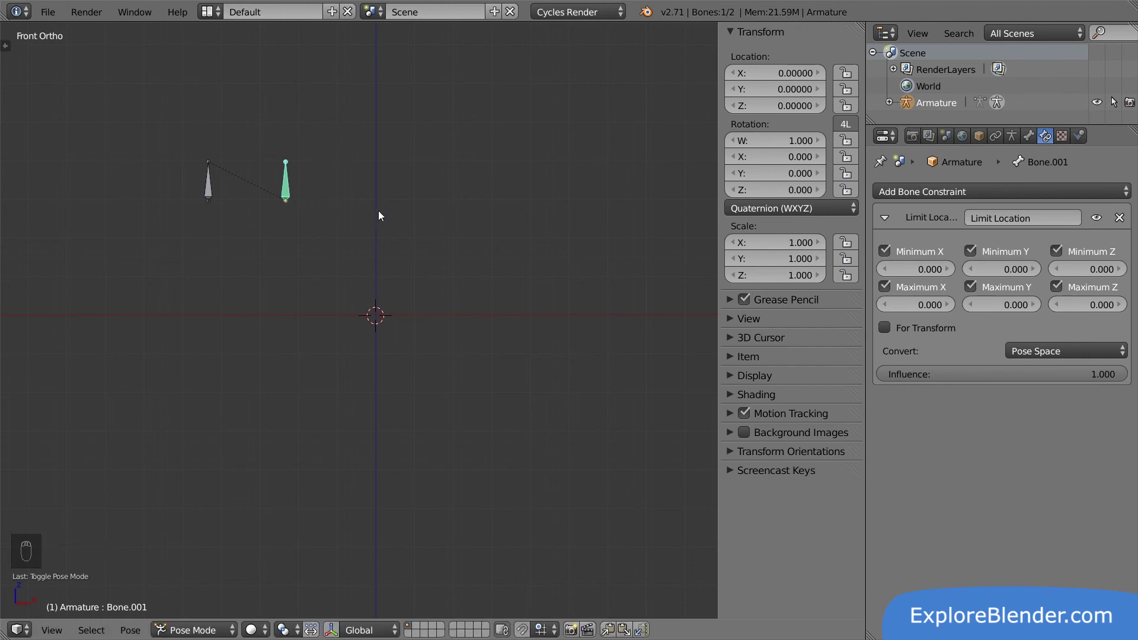